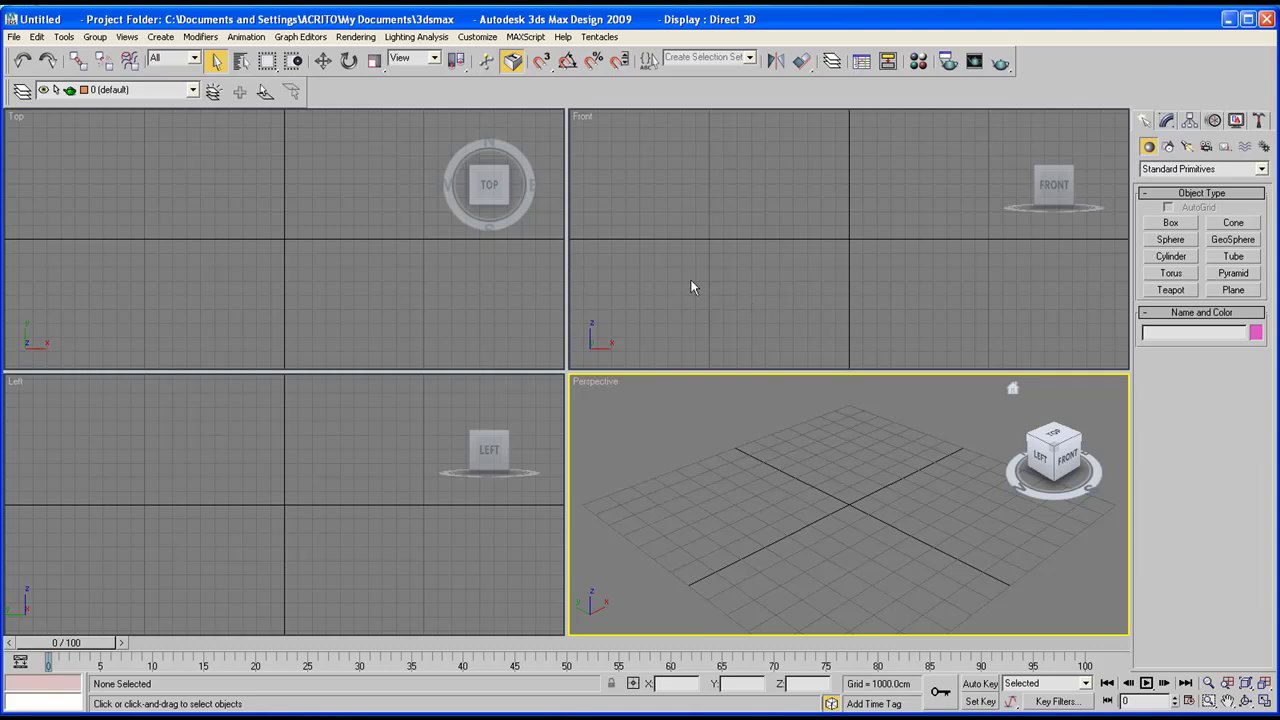
- Create a box about 3713 cm long, 1887 cm wide and 4079 cm high in the Perspective view
{"action": "key", "text": "shift+w"}
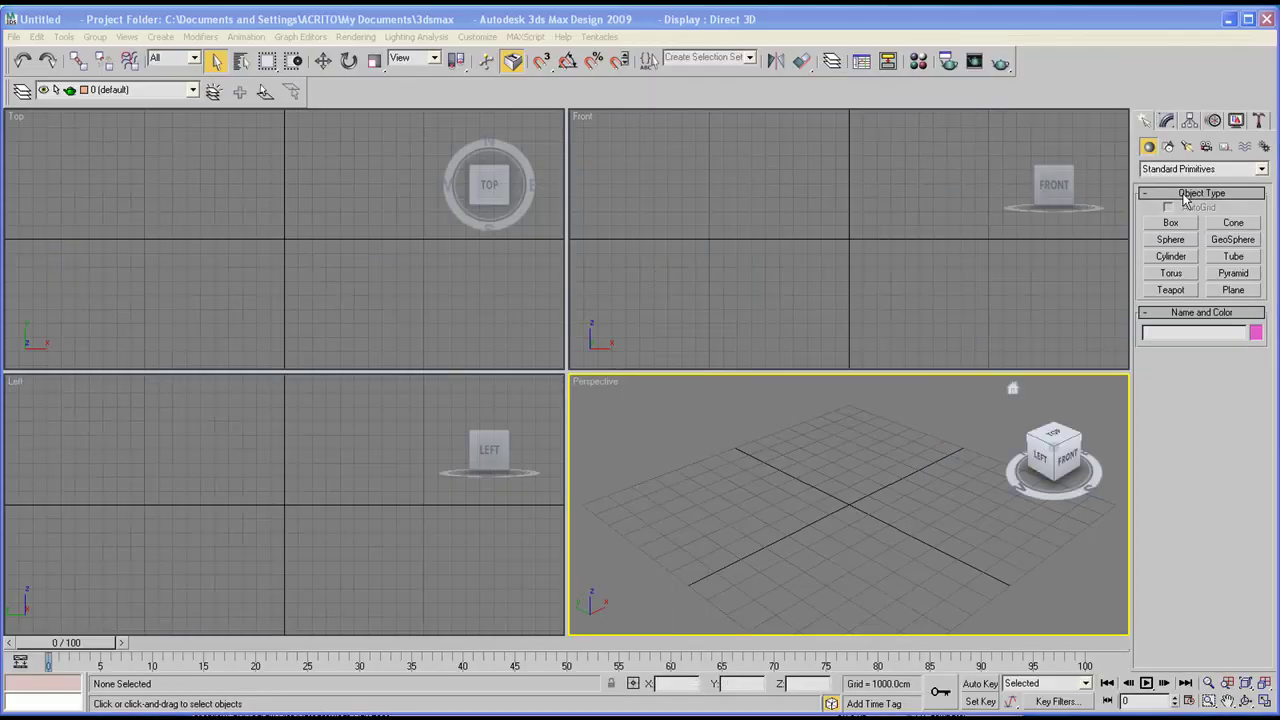
{"action": "left_click", "coordinate": [1170, 224]}
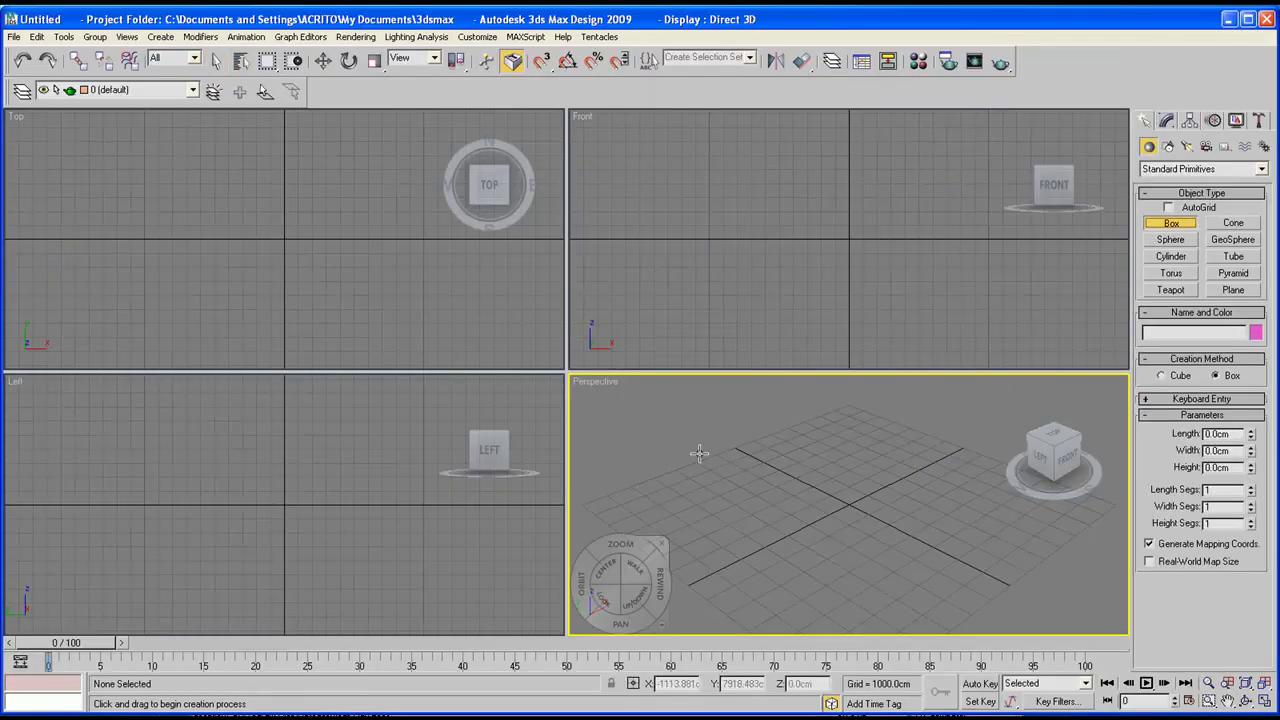
{"action": "left_click_drag", "start_coordinate": [678, 515], "coordinate": [773, 541]}
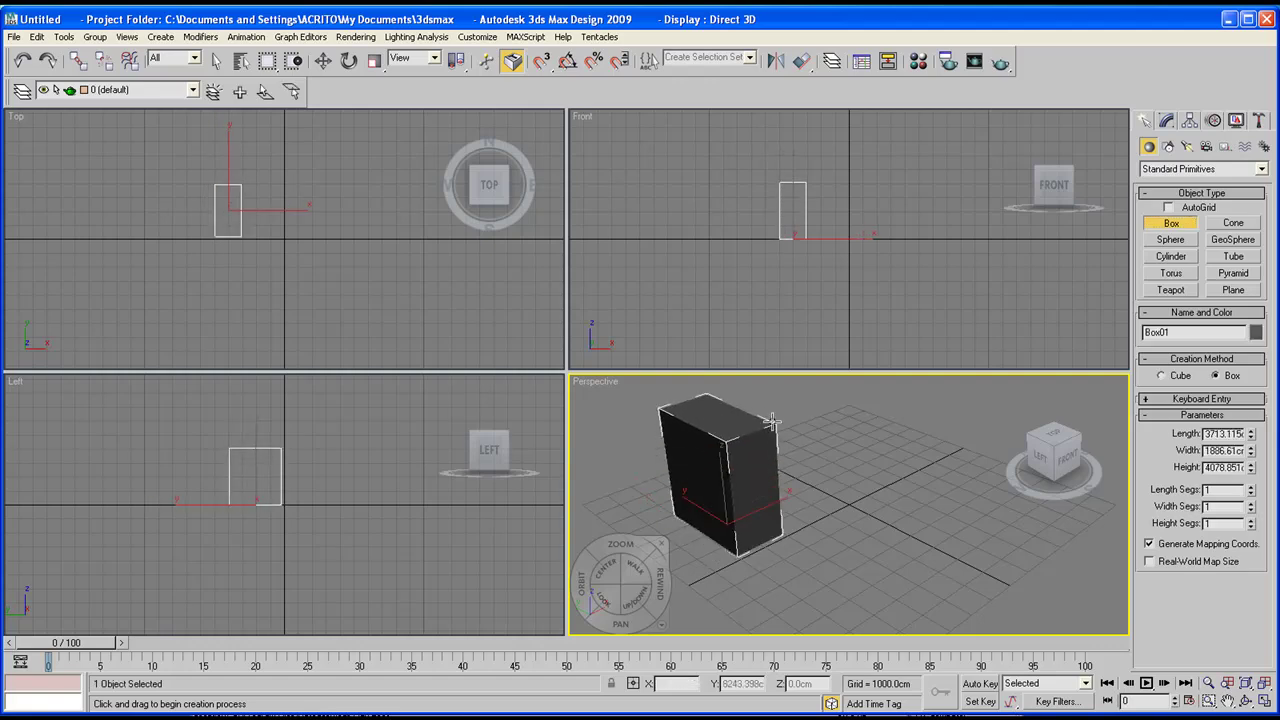
{"action": "left_click", "coordinate": [775, 430]}
- Add a sphere behind the grid's center and a cylinder in front of it, about 1888 cm in radius and 4156 cm high
{"action": "left_click", "coordinate": [1180, 241]}
{"action": "left_click_drag", "start_coordinate": [872, 449], "coordinate": [922, 452]}
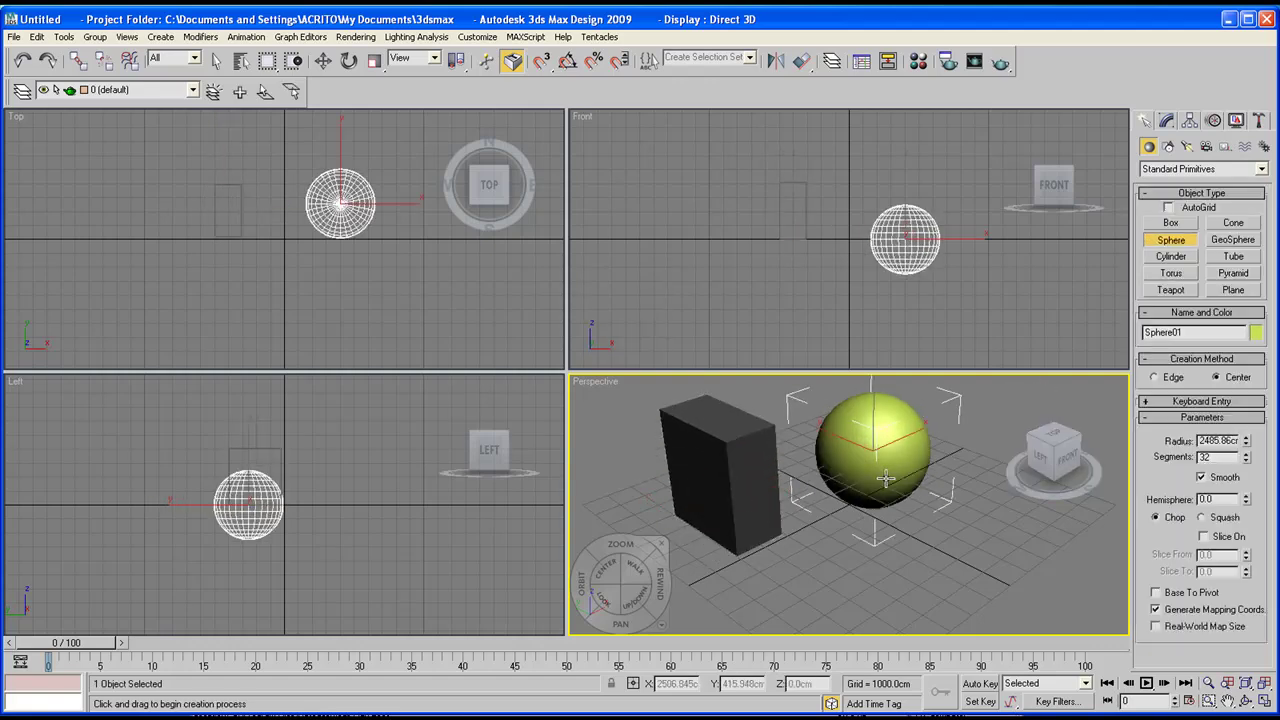
{"action": "left_click", "coordinate": [1144, 149]}
{"action": "left_click_drag", "start_coordinate": [768, 529], "coordinate": [860, 531]}
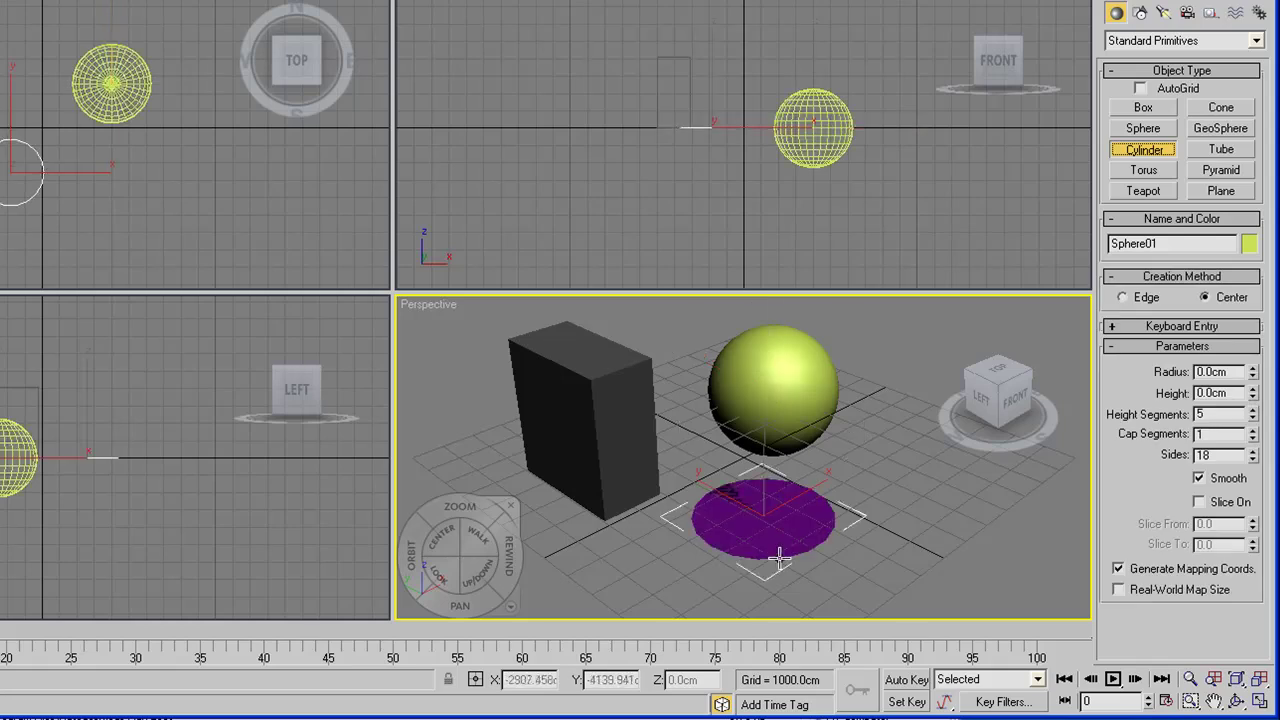
{"action": "left_click", "coordinate": [797, 388]}
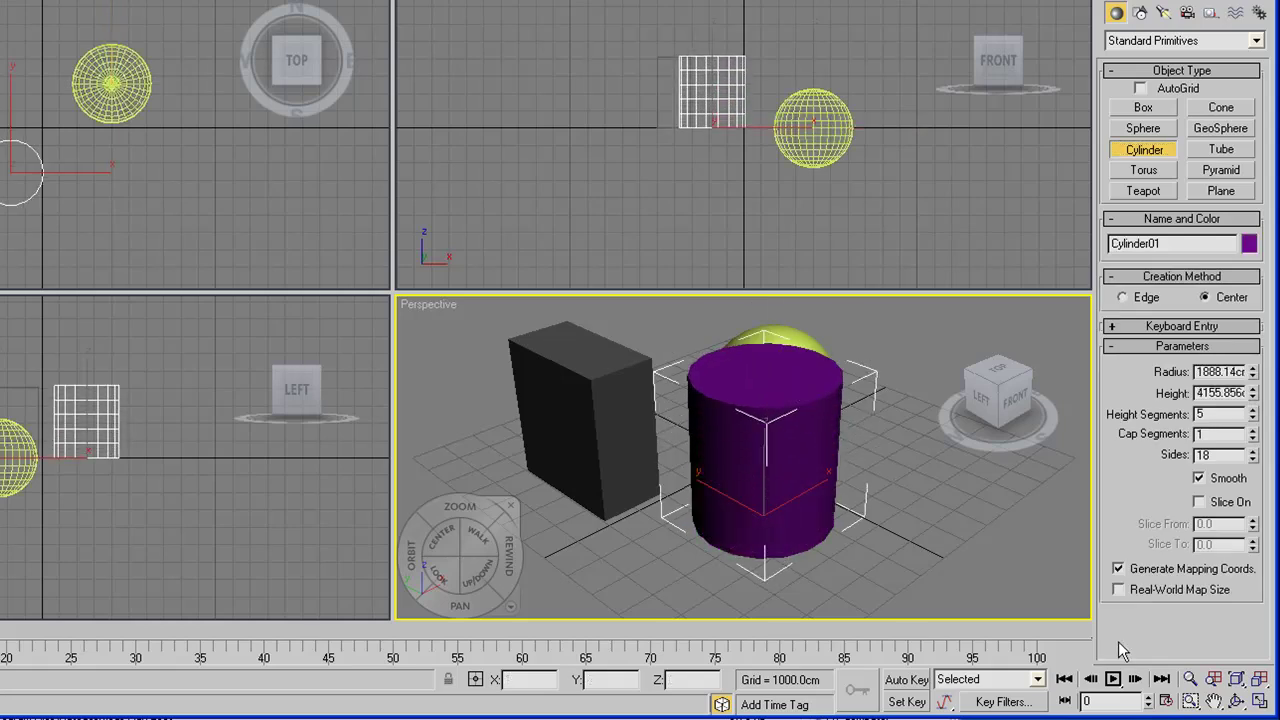
- Create a target camera in the Top view, placed beyond the box and aimed between the sphere and cylinder
{"action": "left_click", "coordinate": [1238, 702]}
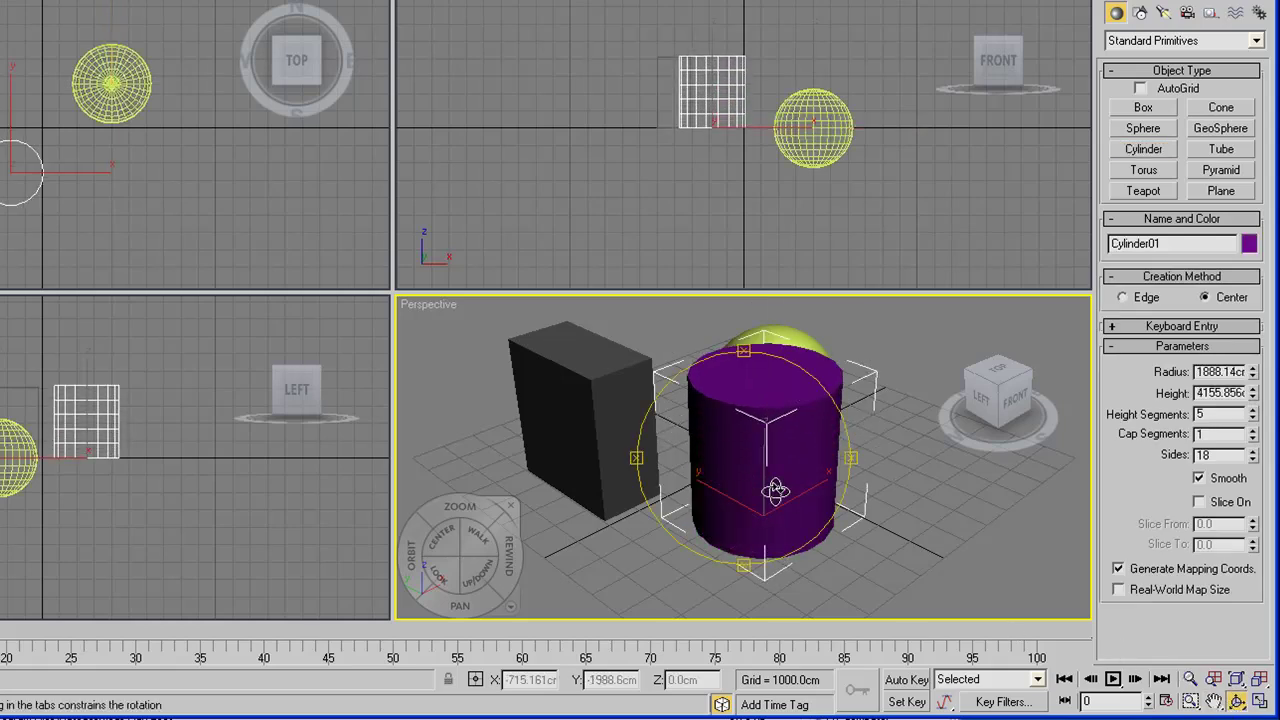
{"action": "left_click_drag", "start_coordinate": [770, 487], "coordinate": [718, 474]}
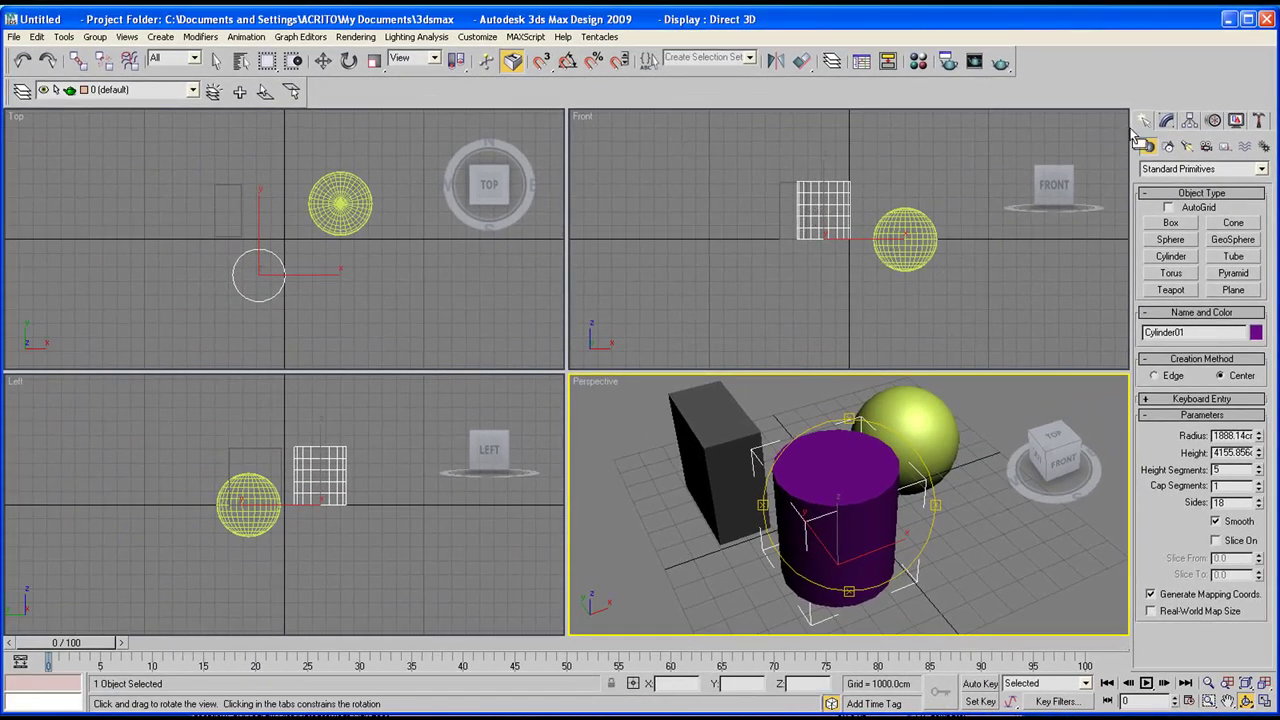
{"action": "left_click", "coordinate": [1207, 147]}
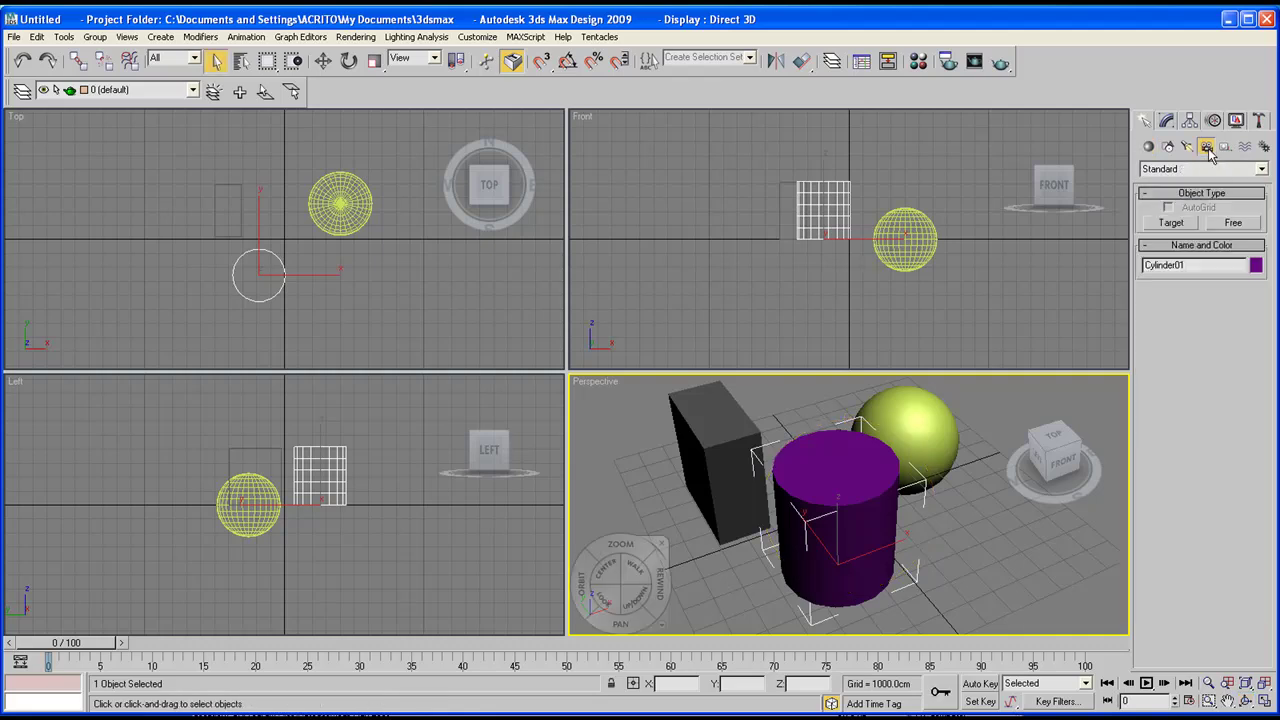
{"action": "left_click", "coordinate": [1174, 223]}
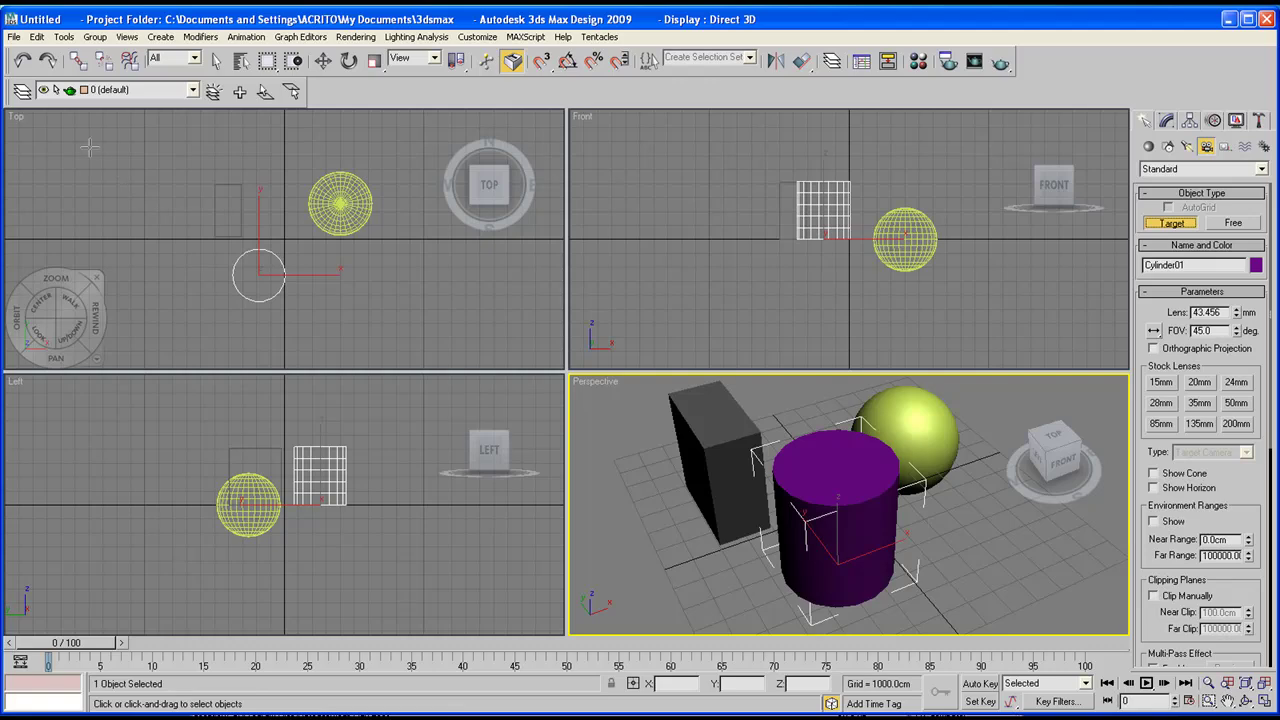
{"action": "left_click_drag", "start_coordinate": [89, 147], "coordinate": [300, 240]}
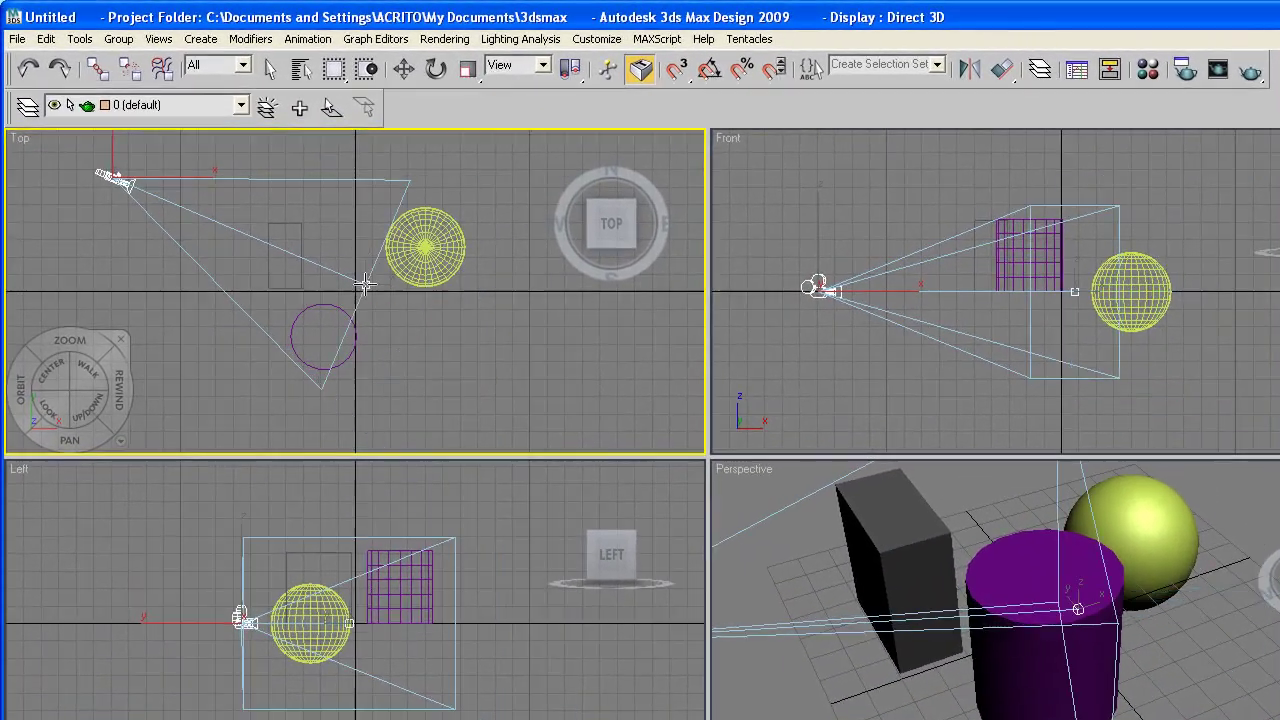
{"action": "mouse_move", "coordinate": [365, 284]}
{"action": "left_mouse_down"}
{"action": "mouse_move", "coordinate": [501, 335]}
{"action": "mouse_move", "coordinate": [358, 278]}
{"action": "mouse_move", "coordinate": [386, 289]}
{"action": "left_mouse_up"}
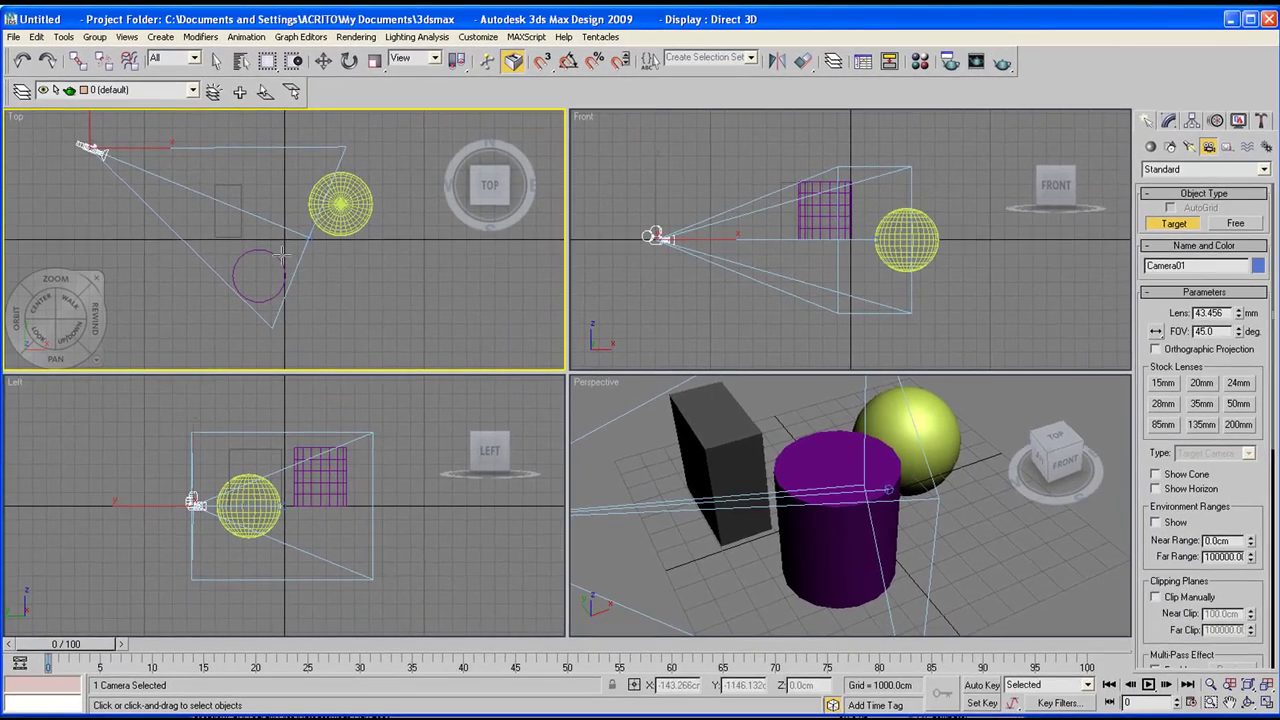
- Place a free camera in the Top view, near the box and the sphere
{"action": "right_click", "coordinate": [860, 515]}
{"action": "scroll", "coordinate": [860, 515], "scroll_direction": "down", "scroll_amount": 3}
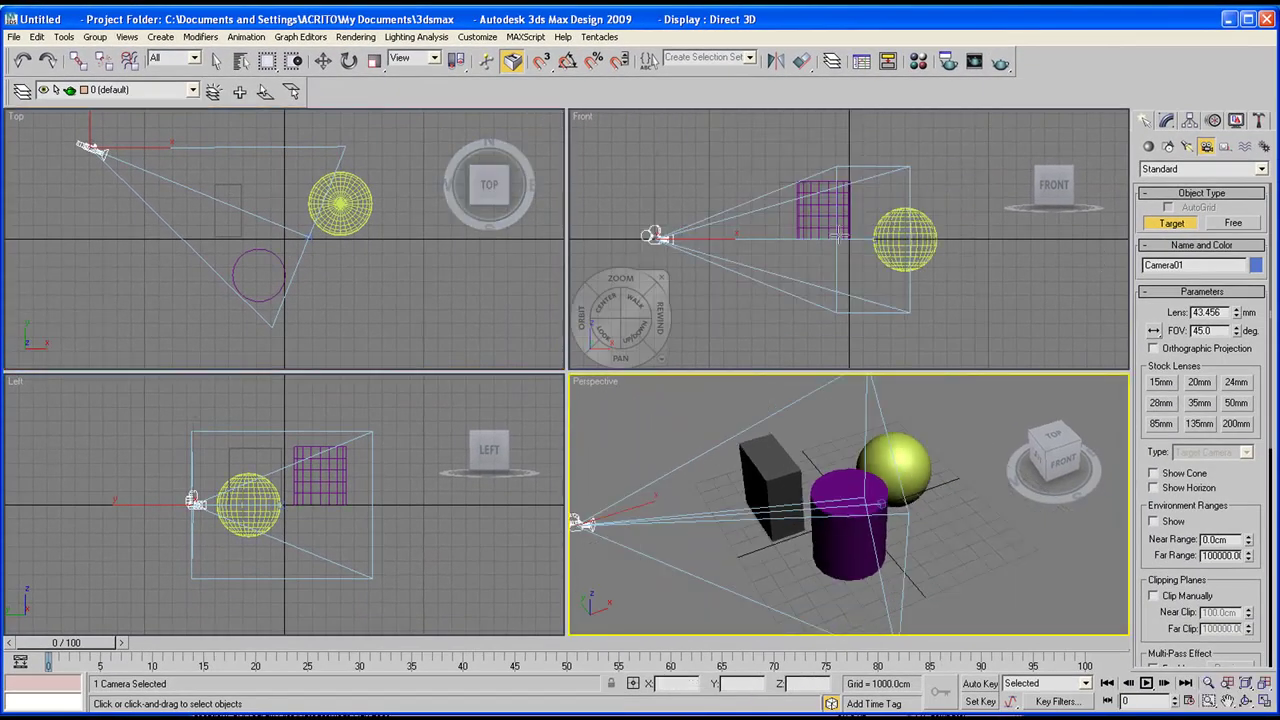
{"action": "right_click", "coordinate": [343, 200]}
{"action": "scroll", "coordinate": [343, 200], "scroll_direction": "down", "scroll_amount": 3}
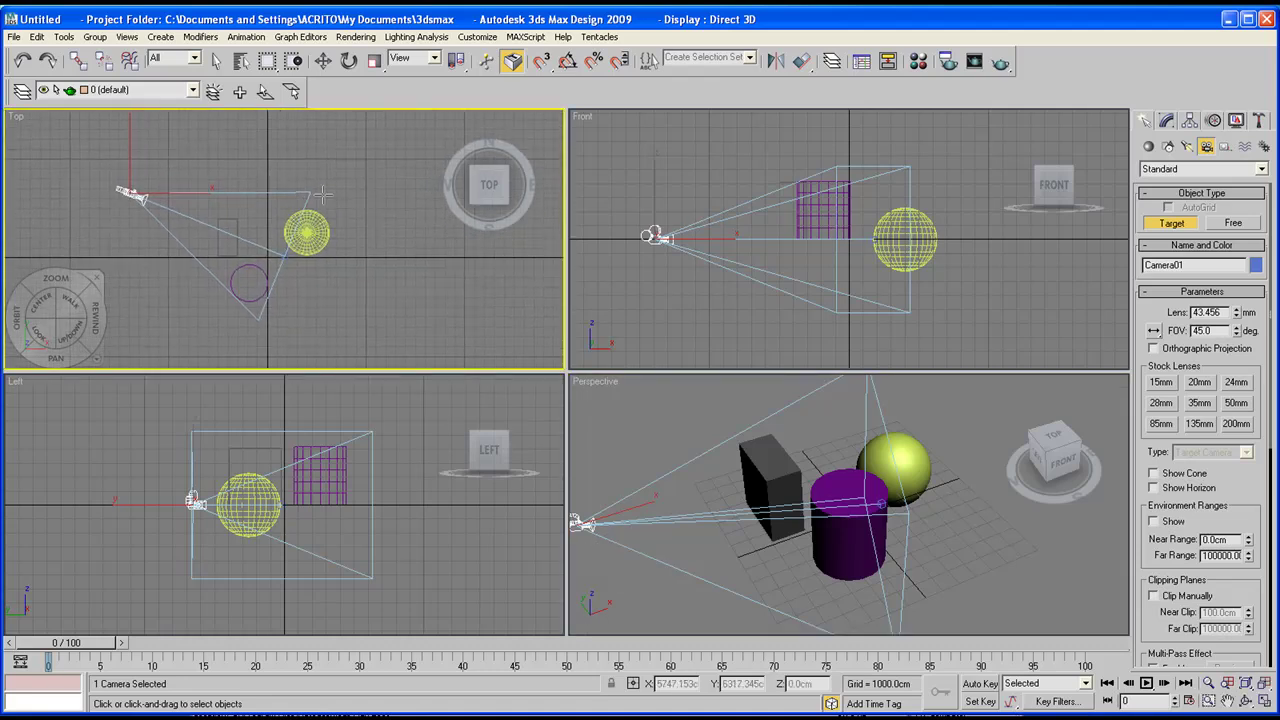
{"action": "left_click", "coordinate": [1240, 224]}
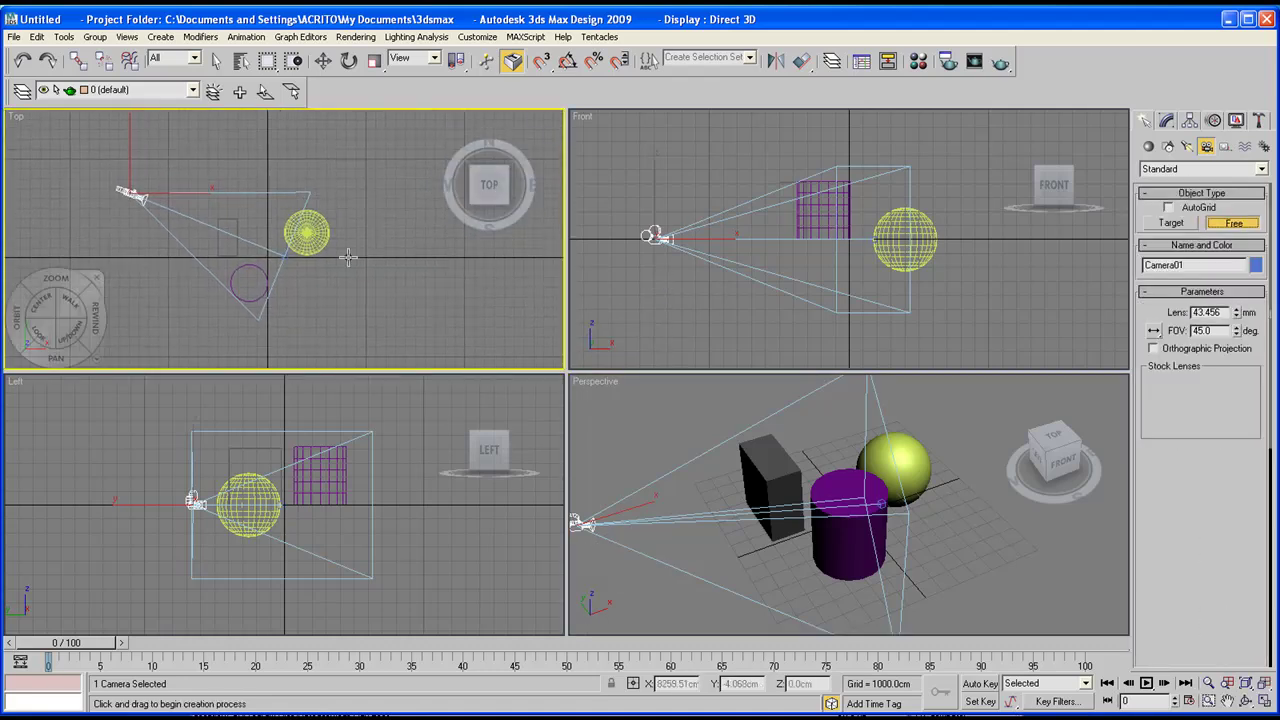
{"action": "left_click", "coordinate": [314, 259]}
{"action": "left_click_drag", "start_coordinate": [322, 263], "coordinate": [251, 201]}
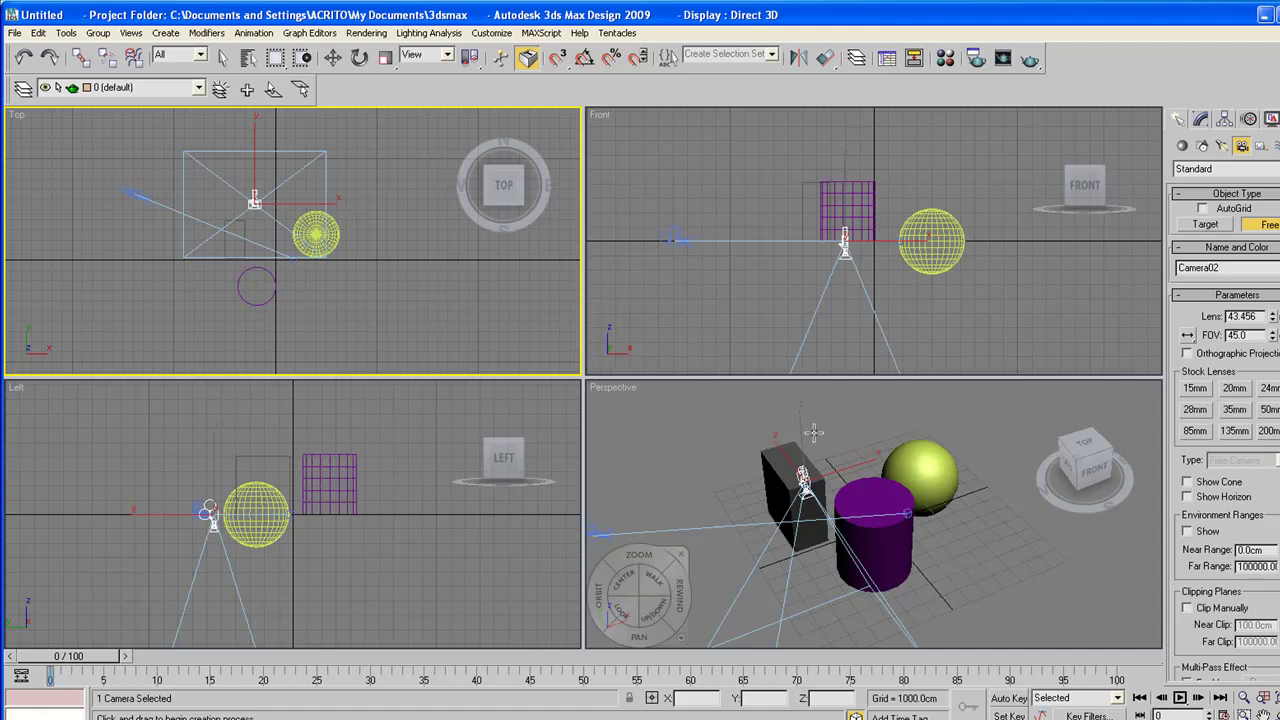
- Delete the free camera, keeping only the target camera in the scene
{"action": "middle_click_drag", "start_coordinate": [806, 451], "coordinate": [804, 459]}
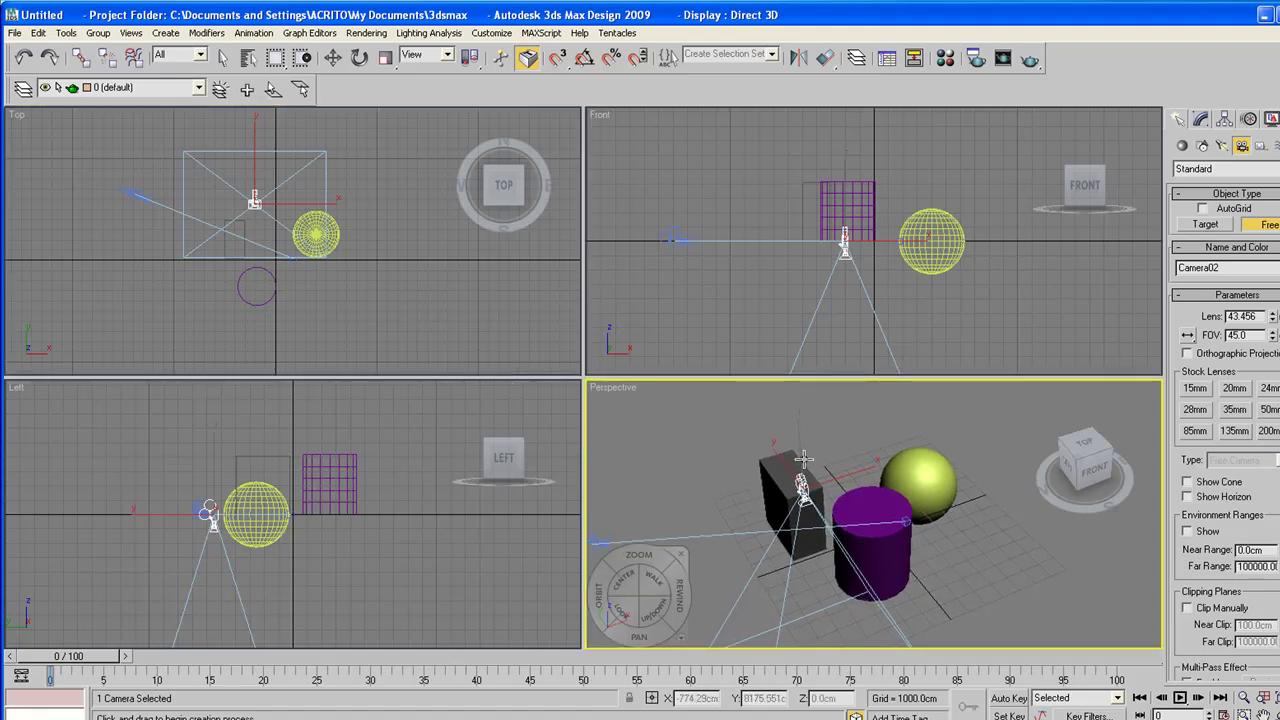
{"action": "key", "text": "Delete"}
{"action": "middle_click_drag", "start_coordinate": [740, 503], "coordinate": [843, 497]}
{"action": "scroll", "coordinate": [826, 508], "scroll_direction": "down", "scroll_amount": 3}
{"action": "scroll", "coordinate": [843, 497], "scroll_direction": "up", "scroll_amount": 3}
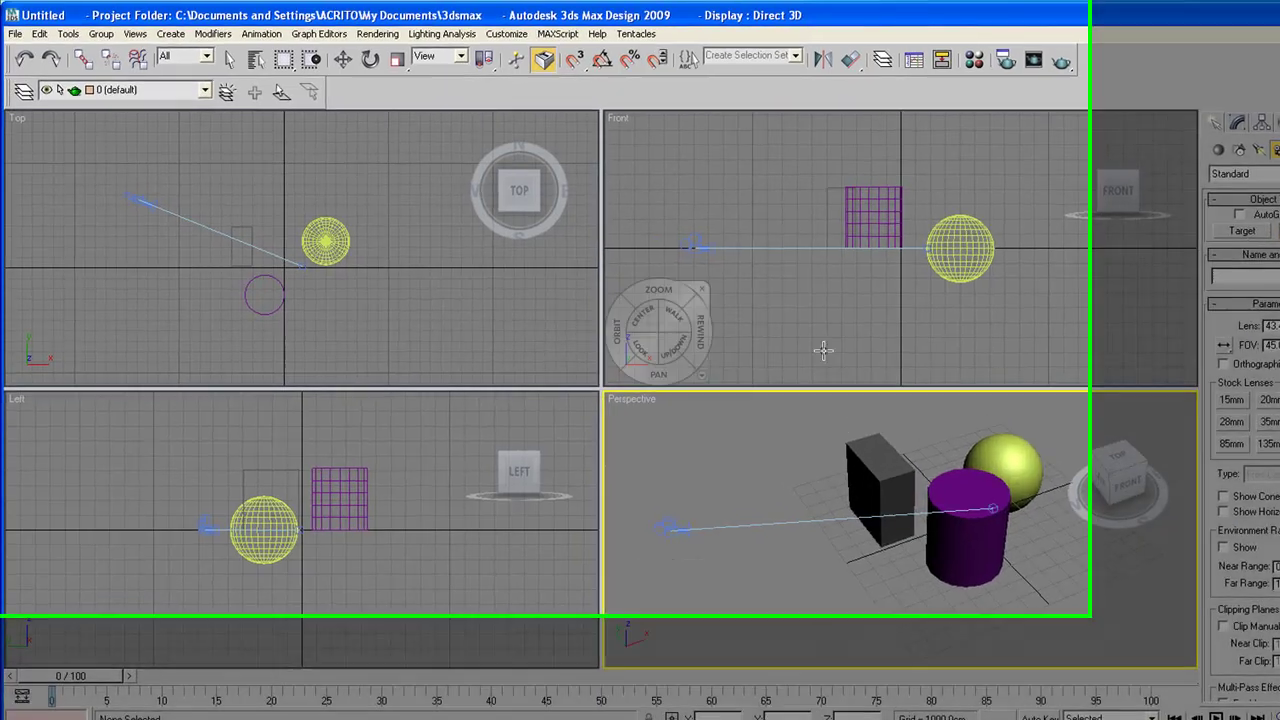
- Select the target camera with the Move tool and switch the Perspective viewport to show what it sees
{"action": "middle_click_drag", "start_coordinate": [753, 276], "coordinate": [795, 274]}
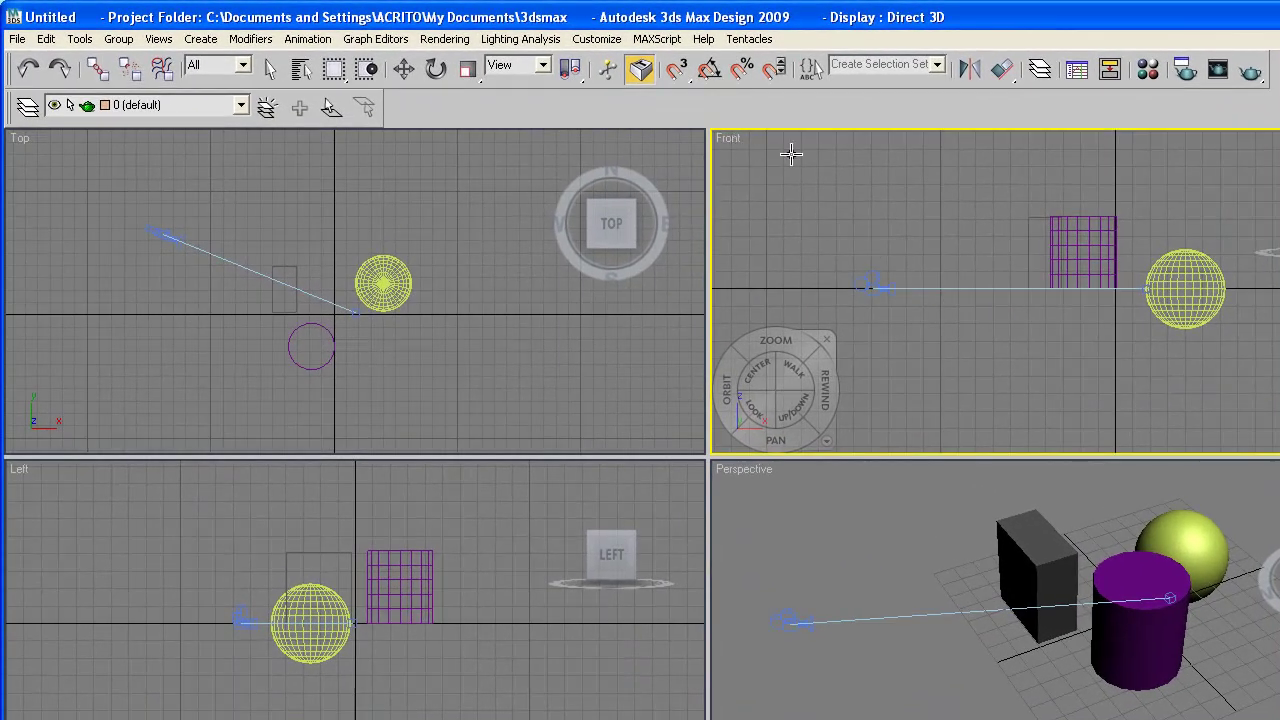
{"action": "middle_click_drag", "start_coordinate": [856, 269], "coordinate": [857, 269]}
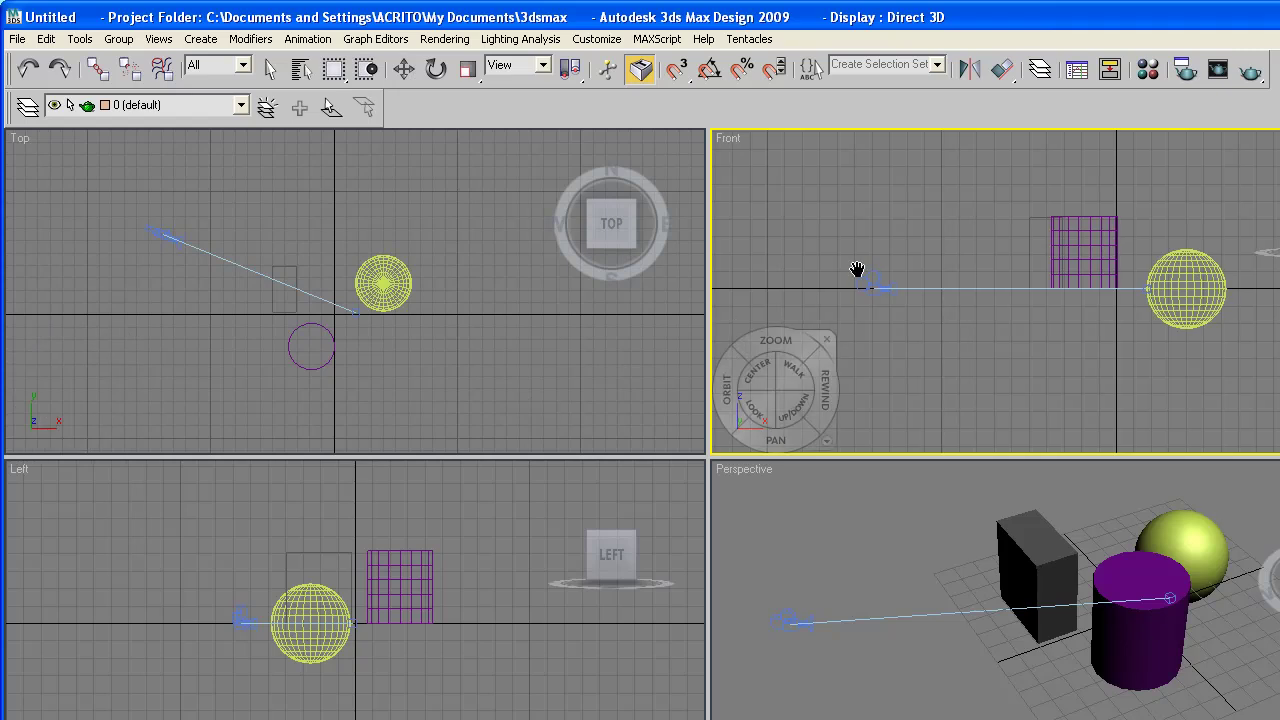
{"action": "scroll", "coordinate": [830, 268], "scroll_direction": "up", "scroll_amount": 2}
{"action": "key", "text": "w"}
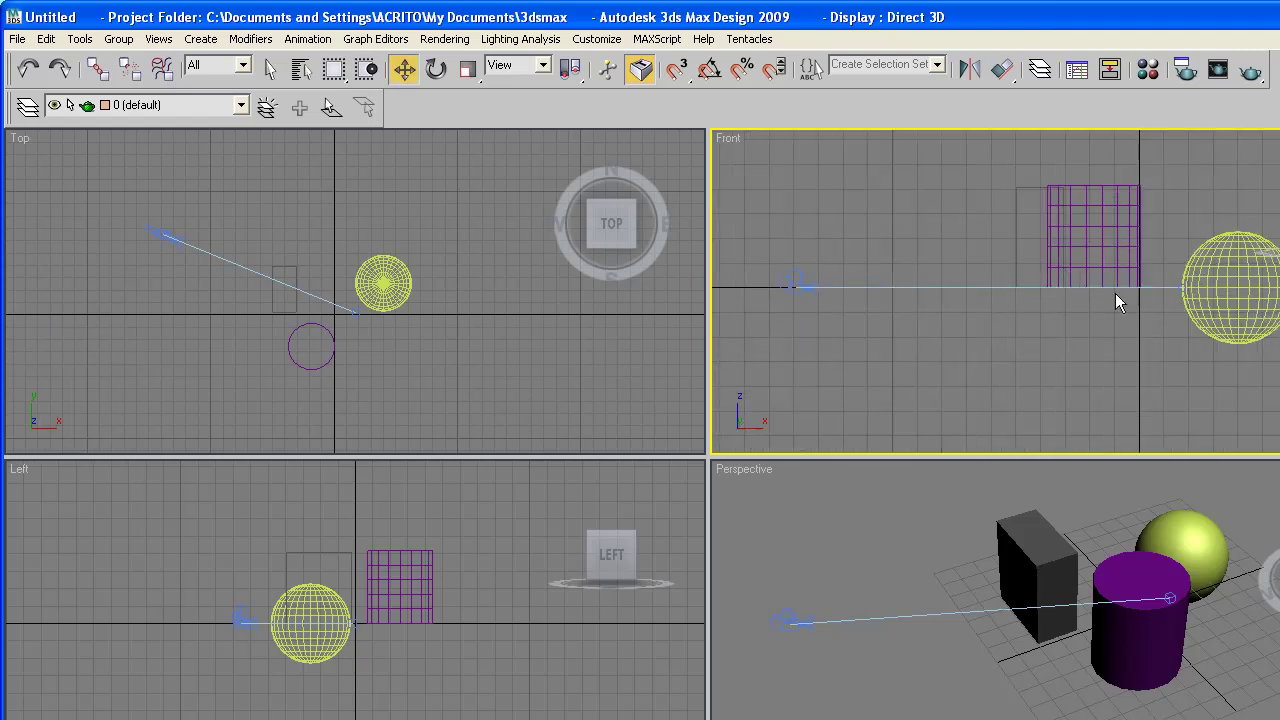
{"action": "left_click", "coordinate": [800, 283]}
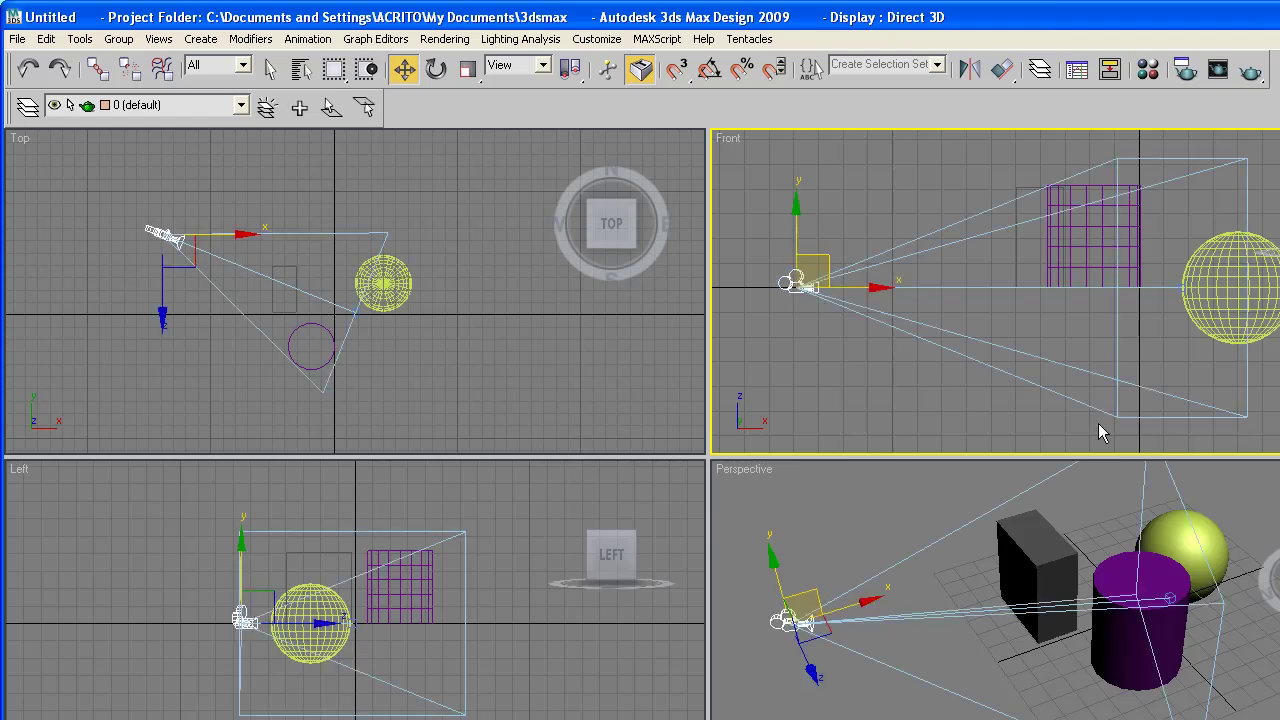
{"action": "right_click", "coordinate": [1027, 583]}
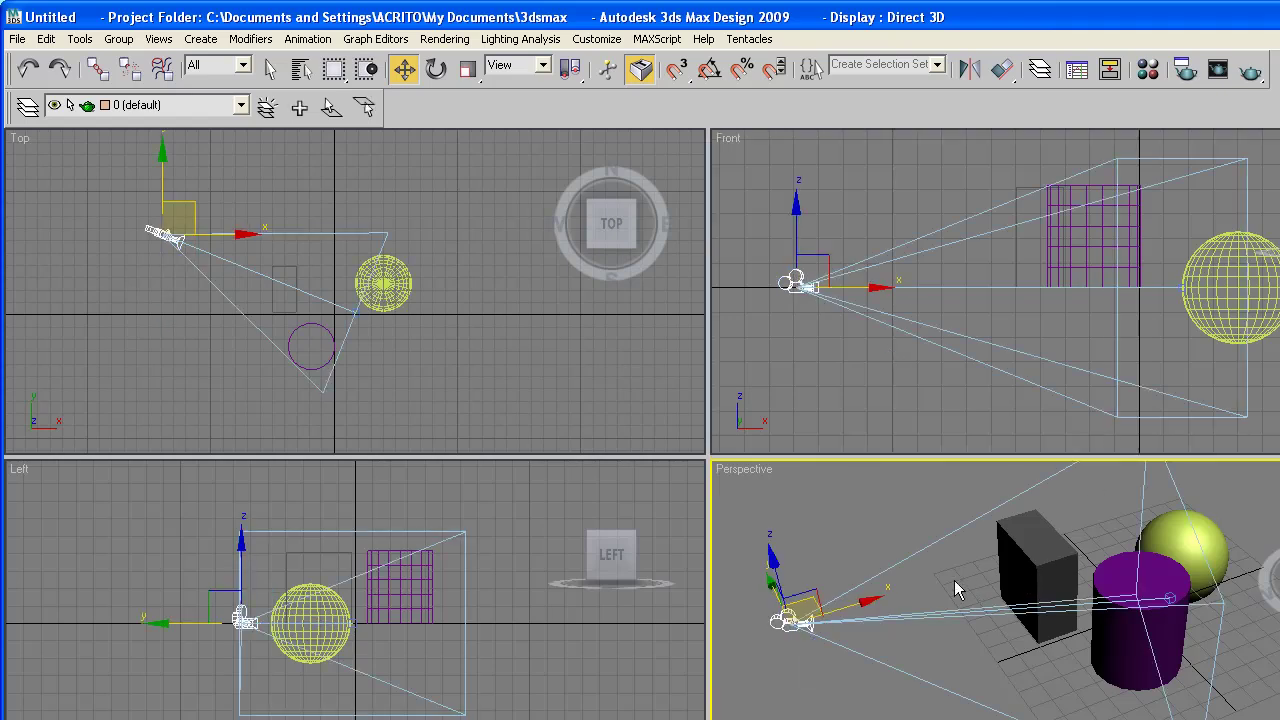
{"action": "key", "text": "c"}
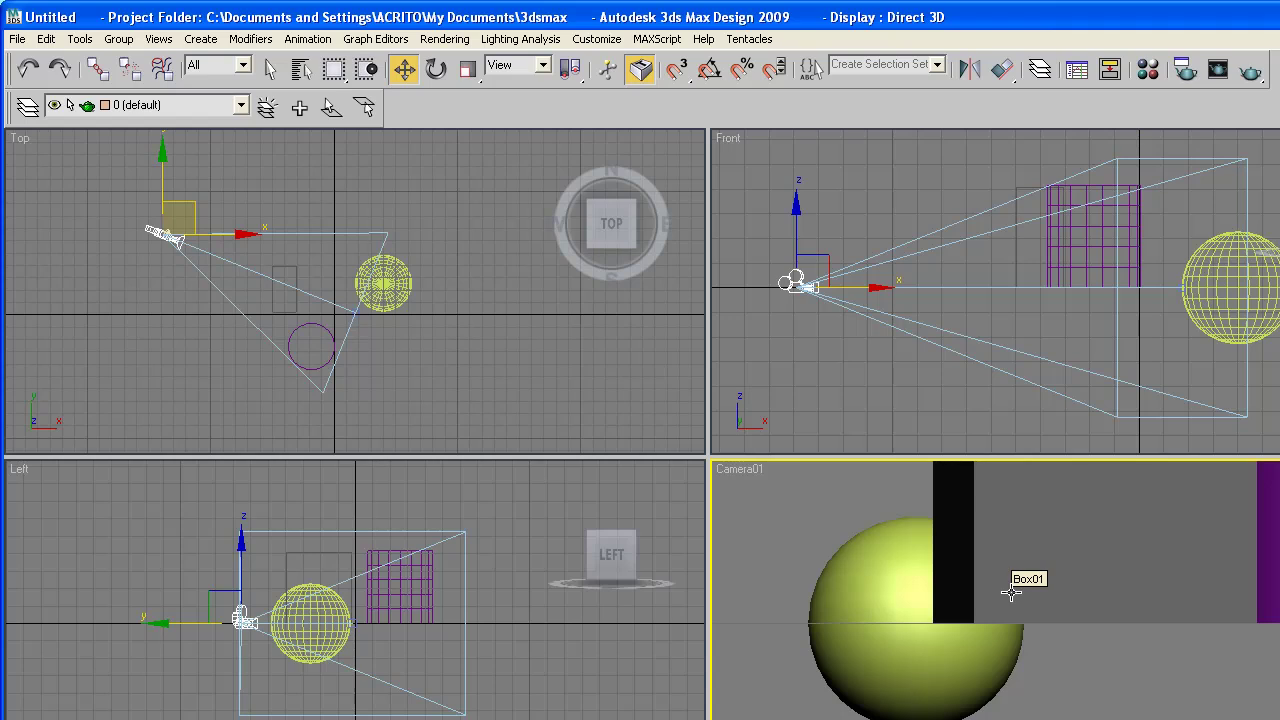
- Return the camera viewport to Perspective, and set it to the Camera01 view again
{"action": "key", "text": "p"}
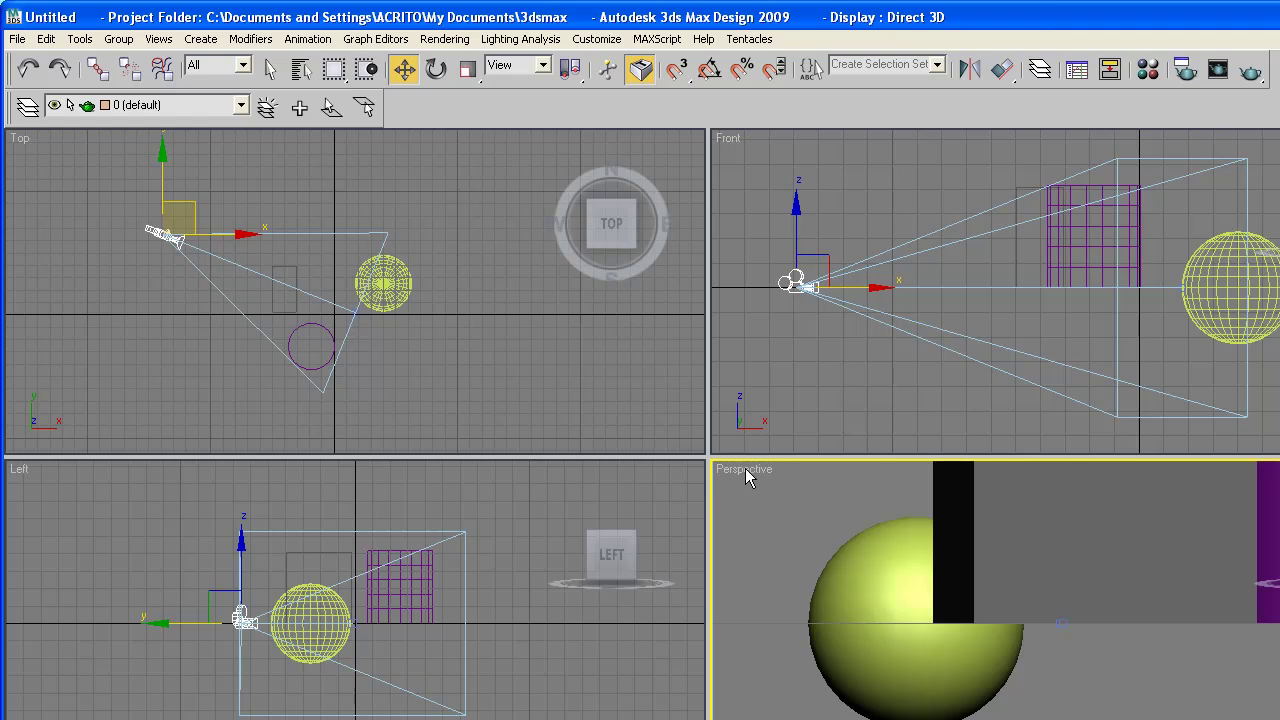
{"action": "left_click", "coordinate": [745, 476]}
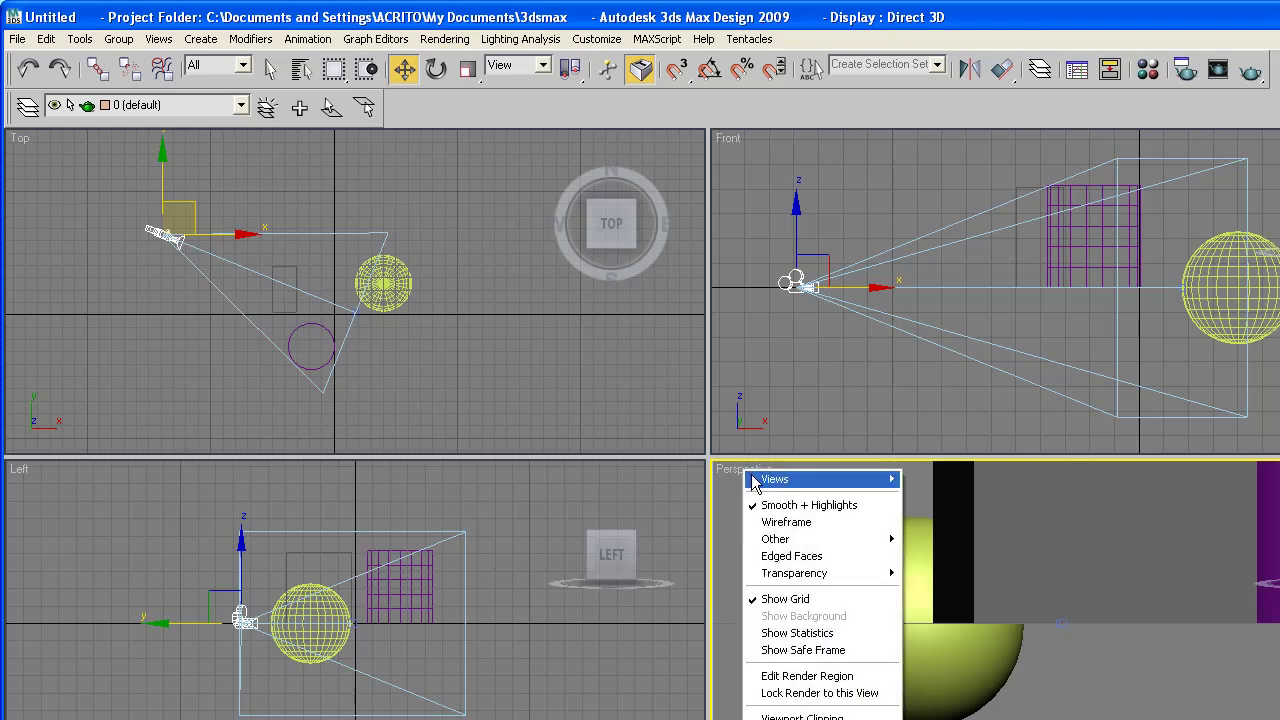
{"action": "mouse_move", "coordinate": [780, 479]}
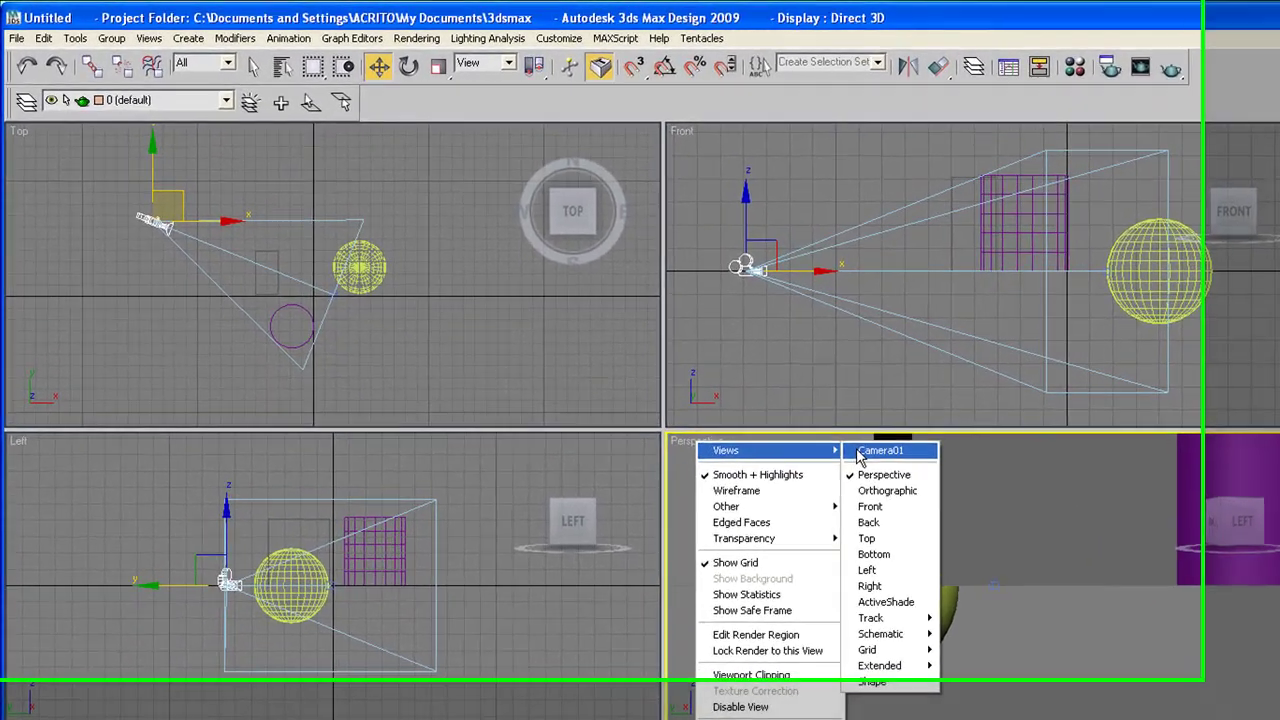
{"action": "left_click", "coordinate": [752, 390]}
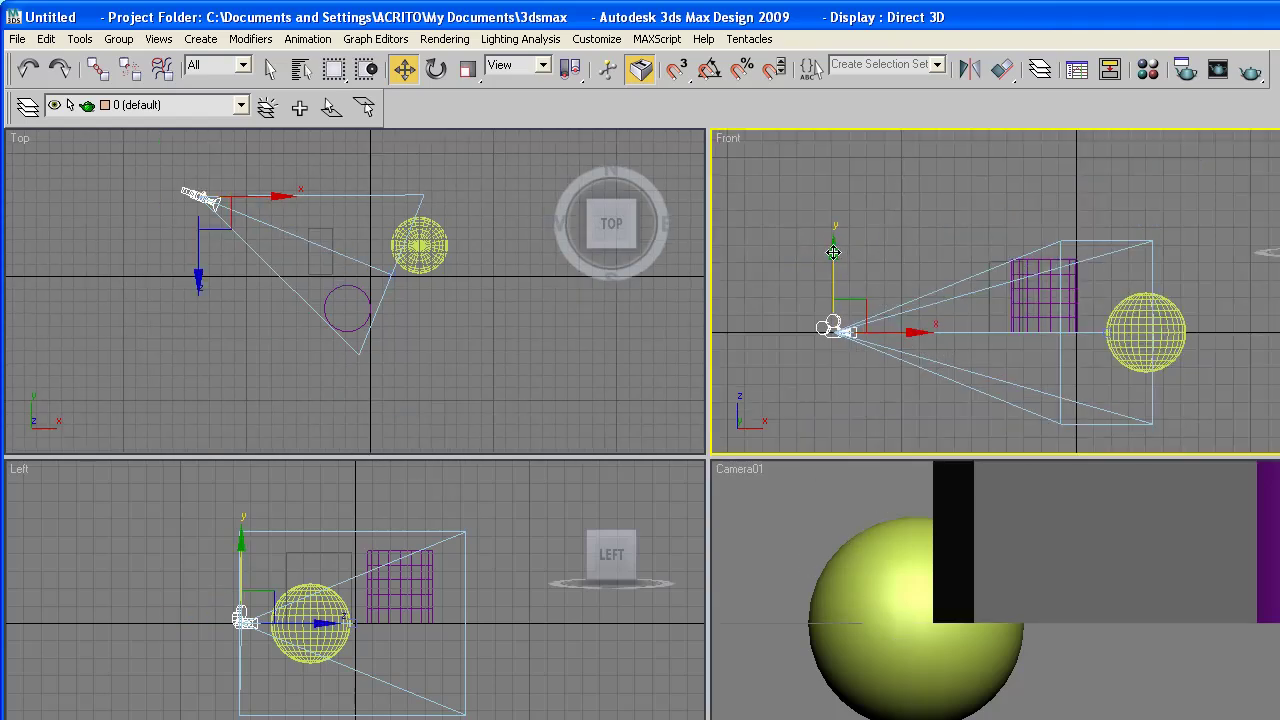
- Raise the camera well above the objects in the Front view and reposition it on their box side in the Top view
{"action": "left_click_drag", "start_coordinate": [833, 250], "coordinate": [830, 98]}
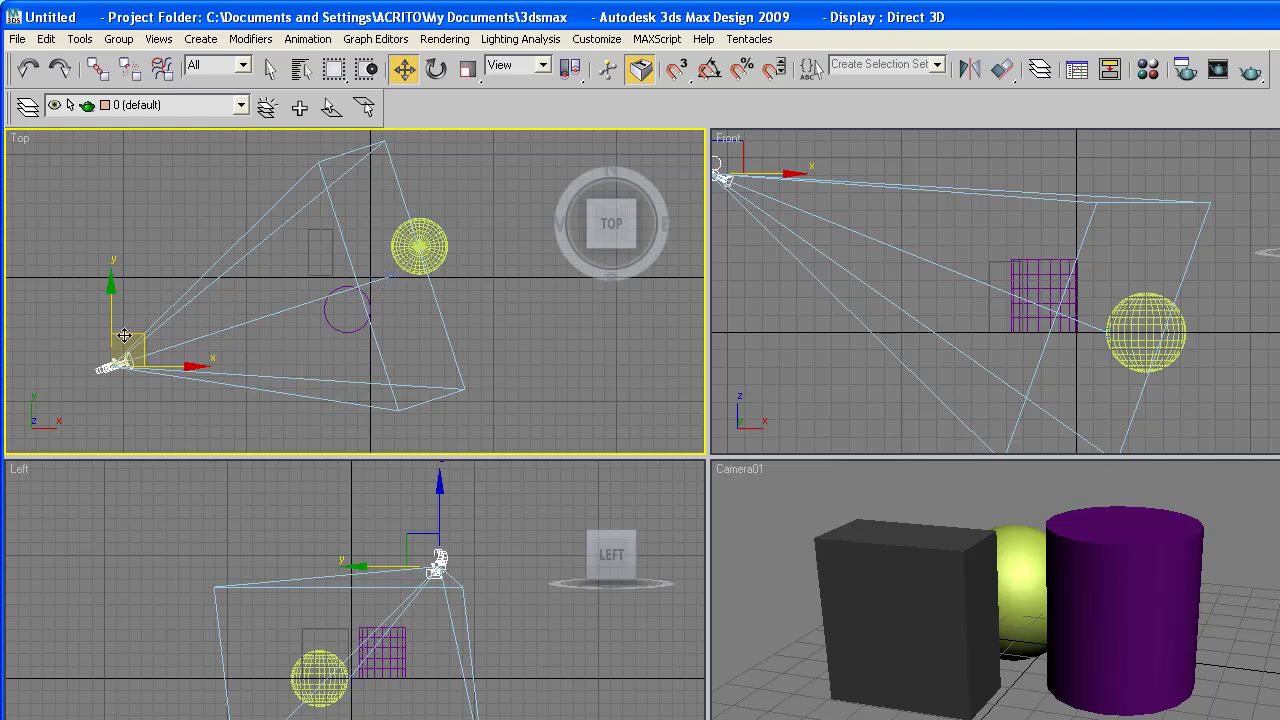
{"action": "left_click_drag", "start_coordinate": [127, 335], "coordinate": [139, 216]}
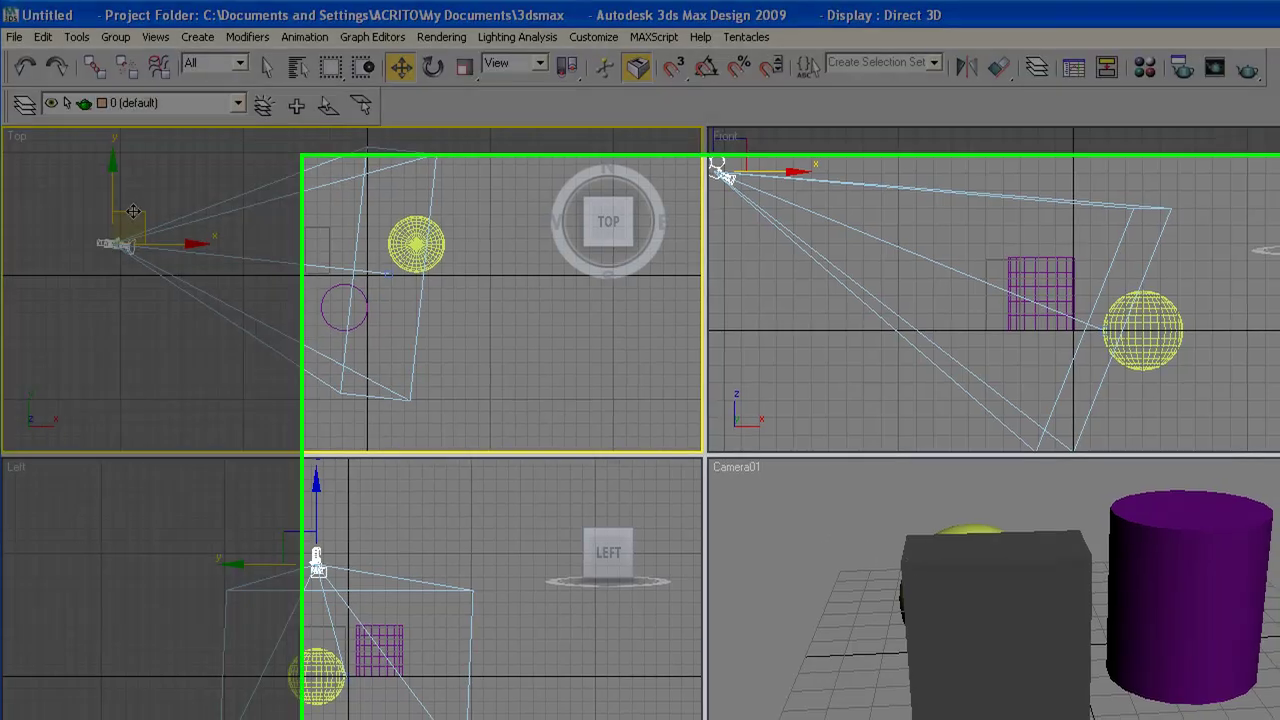
{"action": "left_click_drag", "start_coordinate": [140, 228], "coordinate": [176, 261]}
- Orbit the camera around its target to the opposite side of the scene, with the sphere in the foreground
{"action": "right_click", "coordinate": [829, 523]}
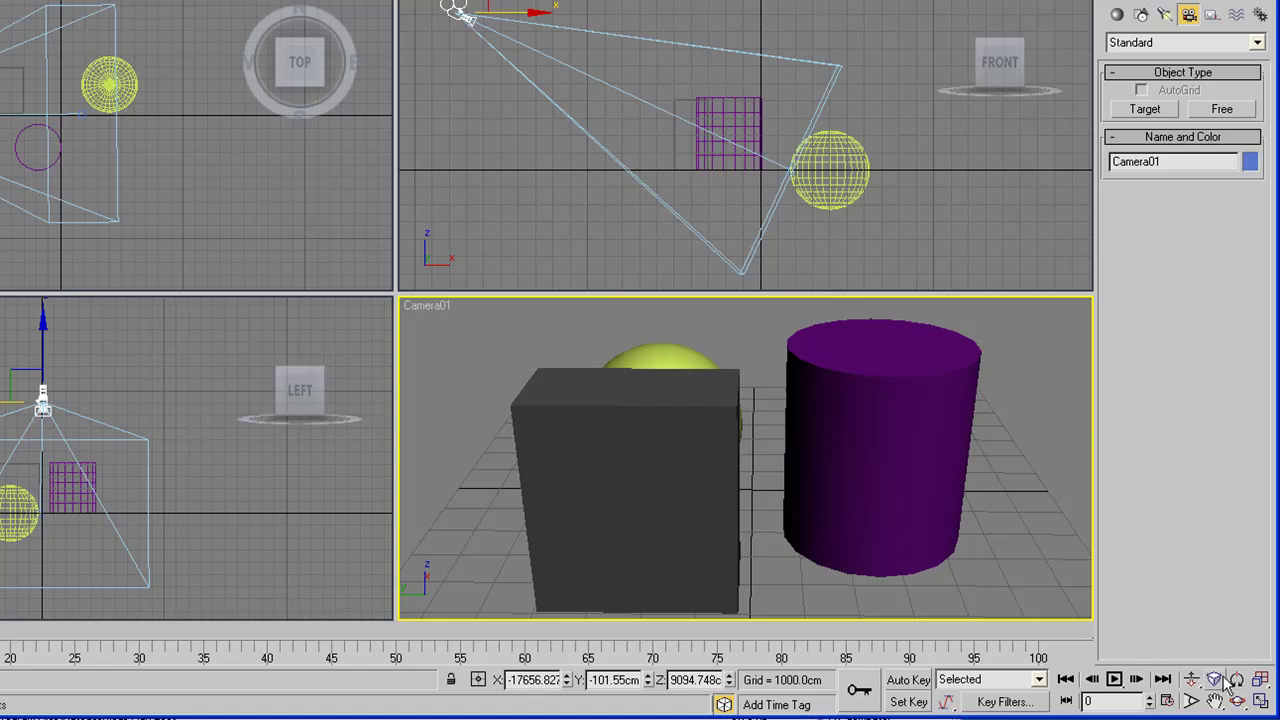
{"action": "left_click", "coordinate": [1238, 703]}
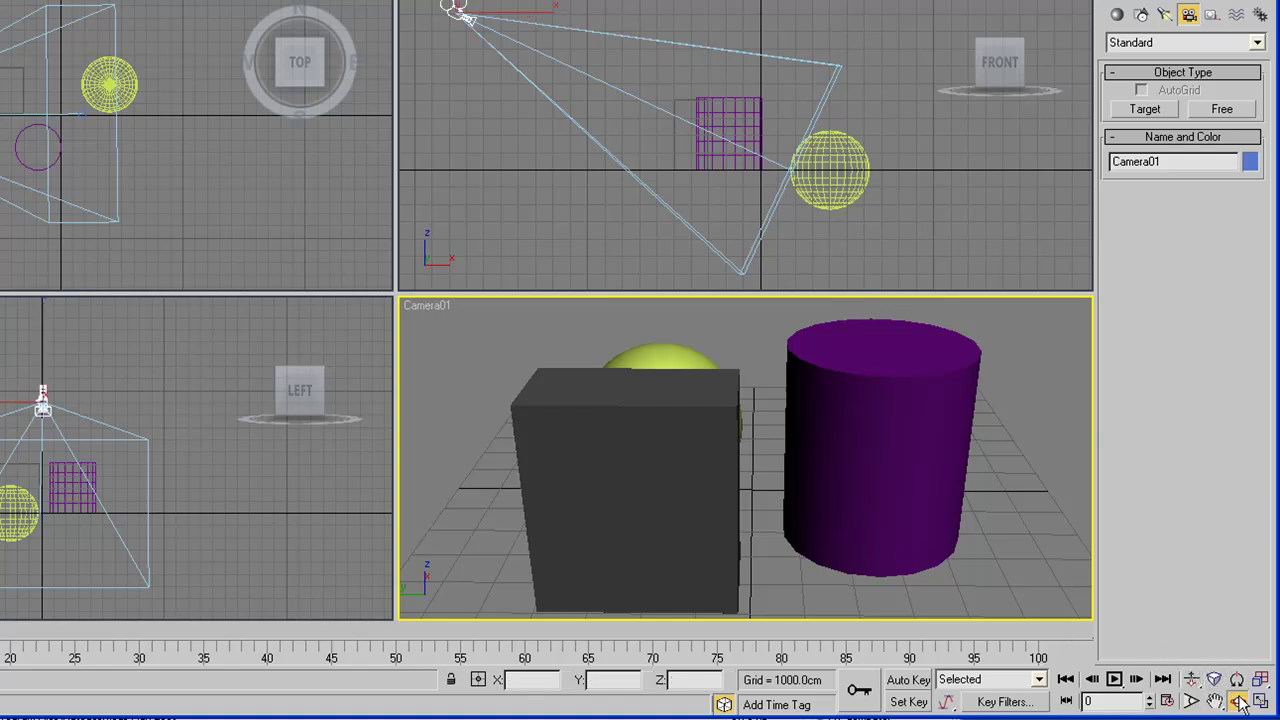
{"action": "left_click_drag", "start_coordinate": [831, 471], "coordinate": [672, 445]}
{"action": "left_click_drag", "start_coordinate": [969, 609], "coordinate": [967, 630]}
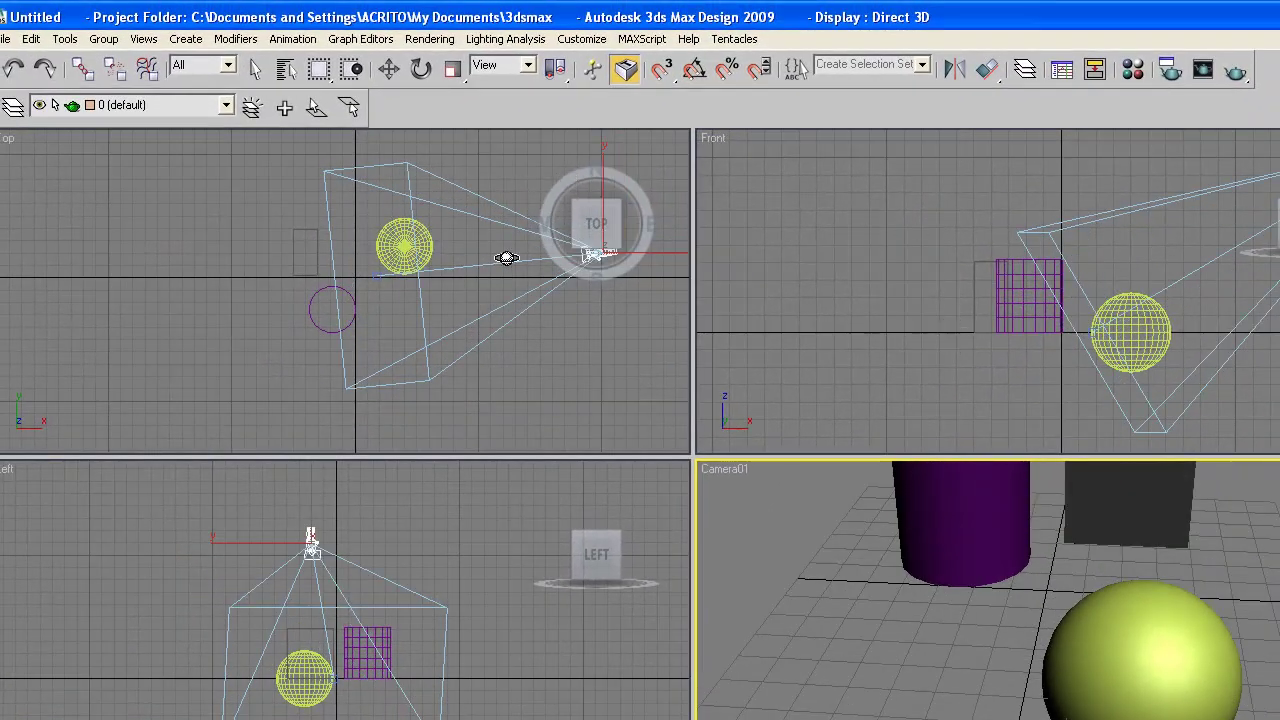
{"action": "left_click_drag", "start_coordinate": [1174, 629], "coordinate": [1155, 607]}
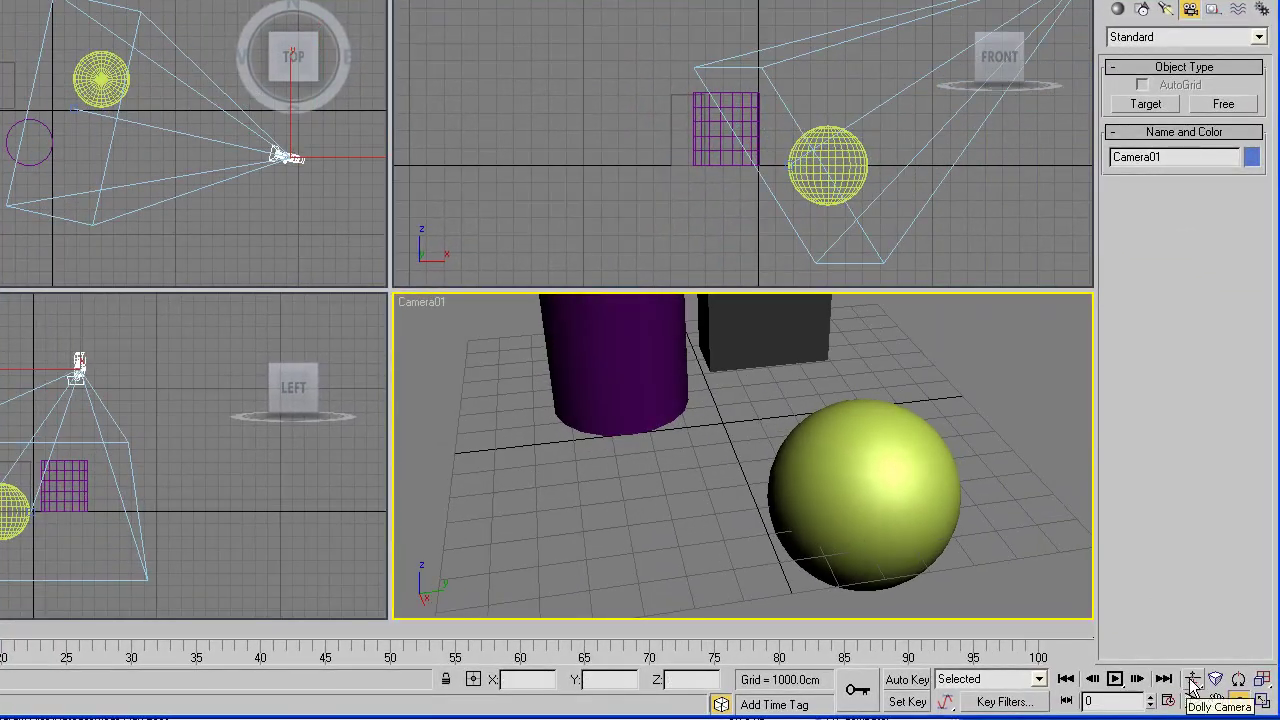
- Dolly Camera01 back and truck it until the box, cylinder and sphere all fit in its view
{"action": "left_click", "coordinate": [1192, 680]}
{"action": "left_click_drag", "start_coordinate": [737, 423], "coordinate": [735, 475]}
{"action": "left_click", "coordinate": [1216, 701]}
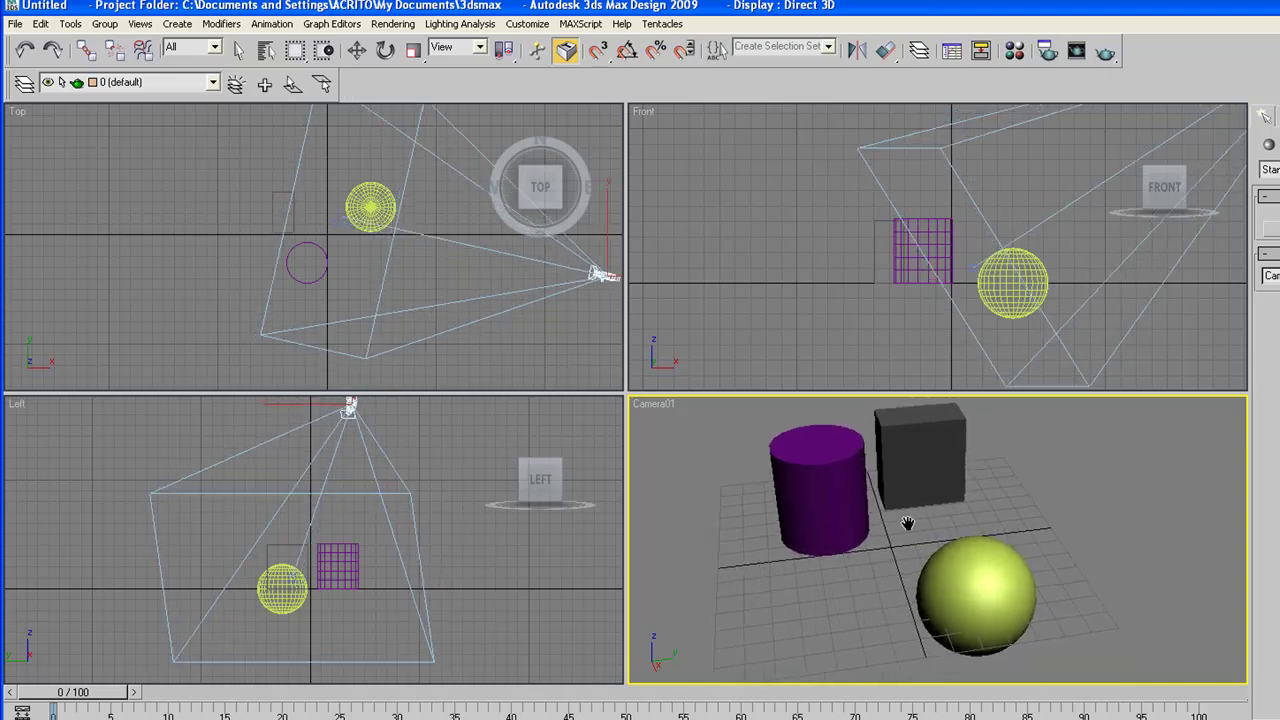
{"action": "middle_click_drag", "start_coordinate": [907, 523], "coordinate": [858, 527]}
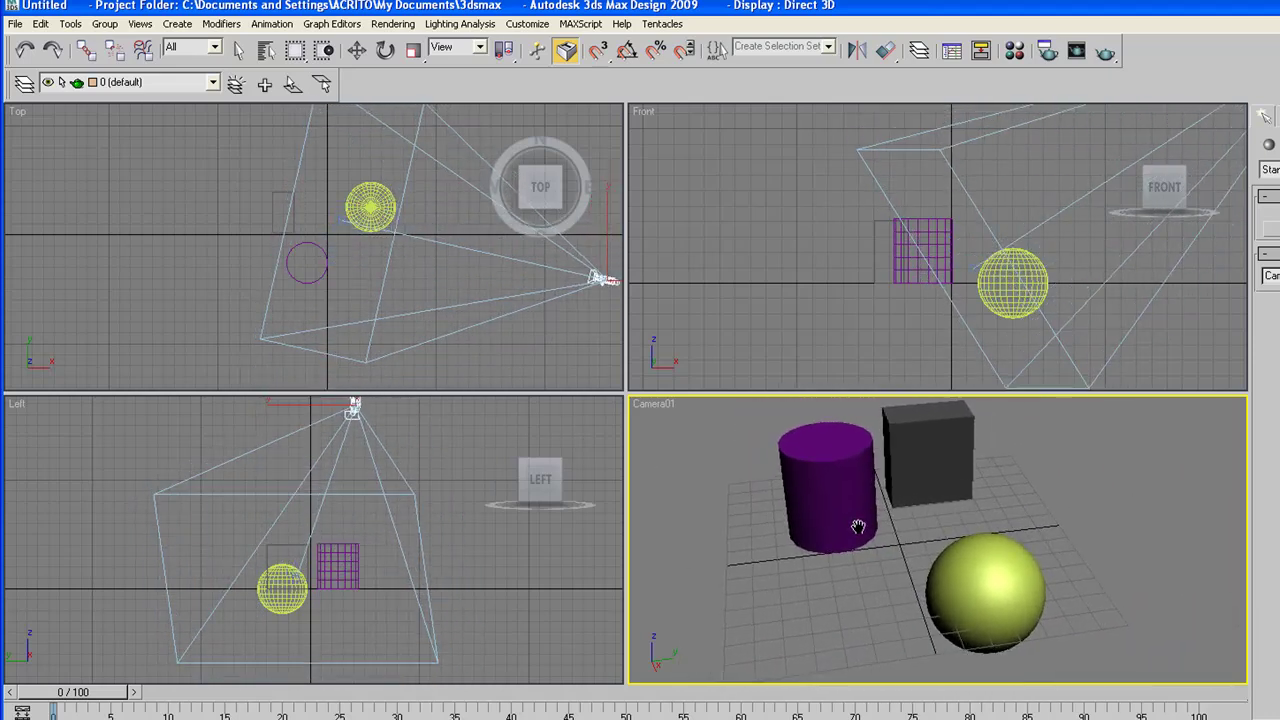
{"action": "left_click_drag", "start_coordinate": [858, 527], "coordinate": [843, 542]}
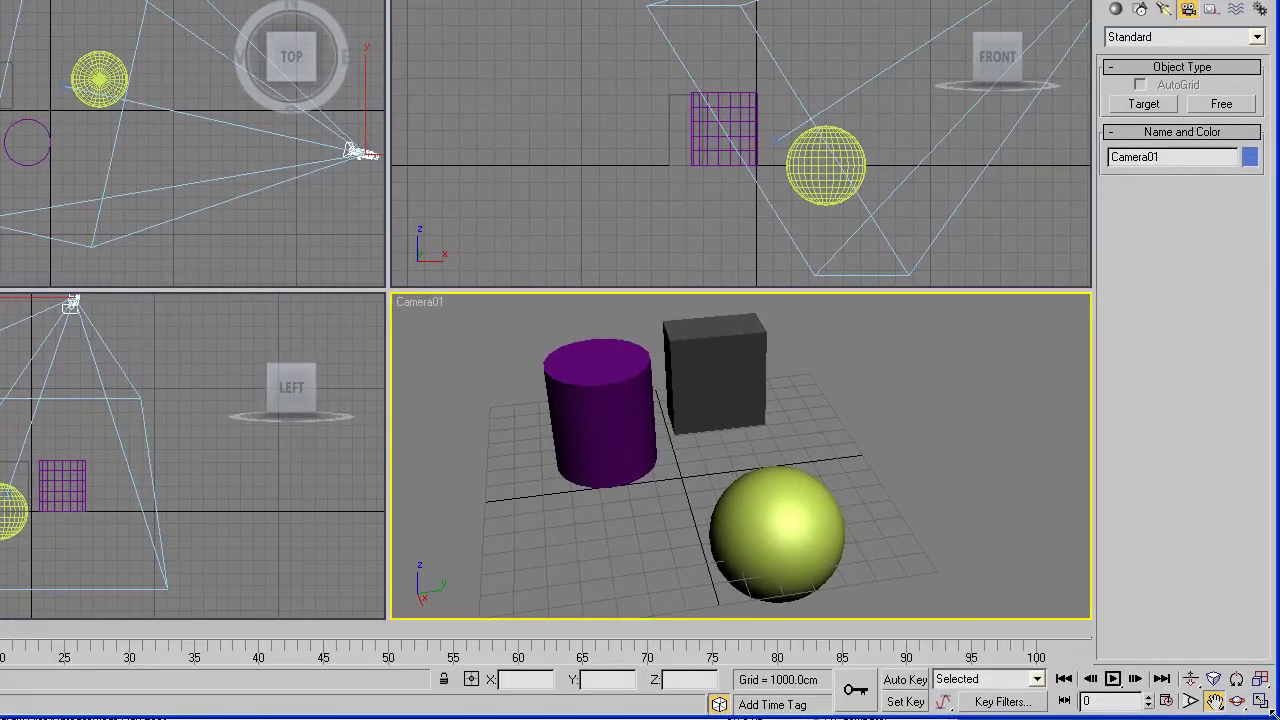
- Orbit Camera01 around its target to a raised corner viewpoint that looks diagonally down on the three objects
{"action": "left_click", "coordinate": [1238, 703]}
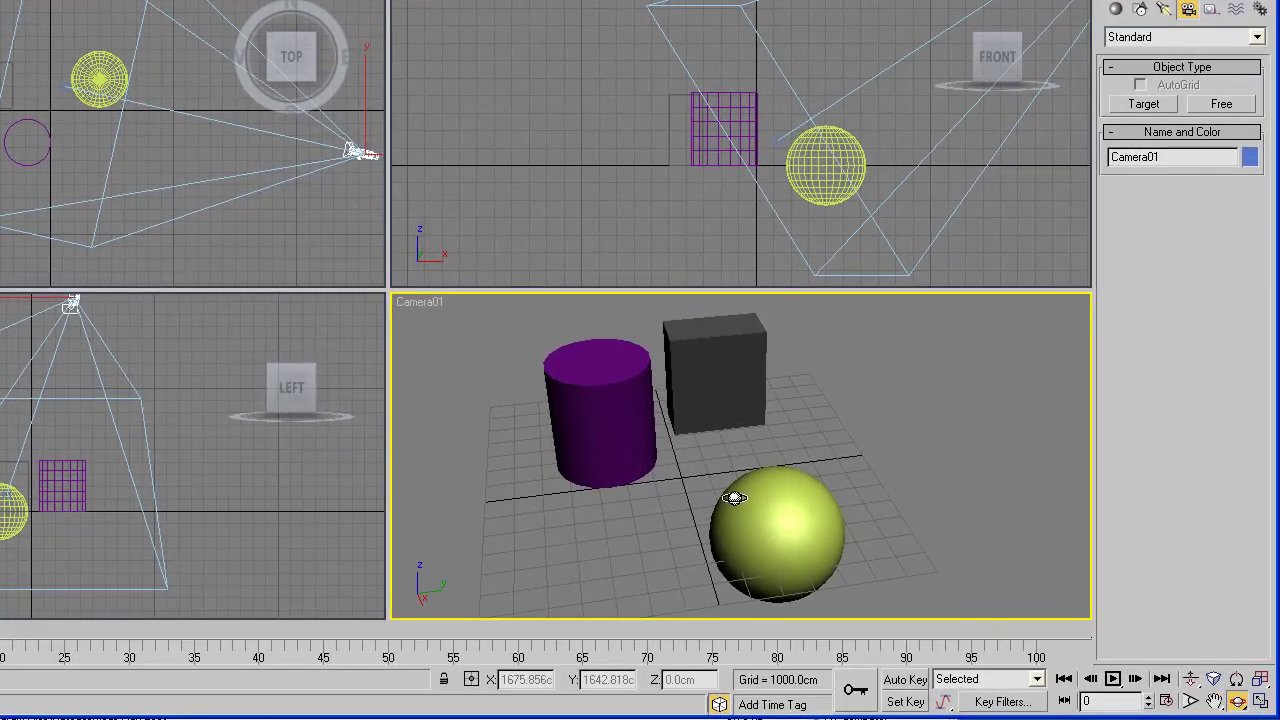
{"action": "left_click_drag", "start_coordinate": [734, 497], "coordinate": [700, 422]}
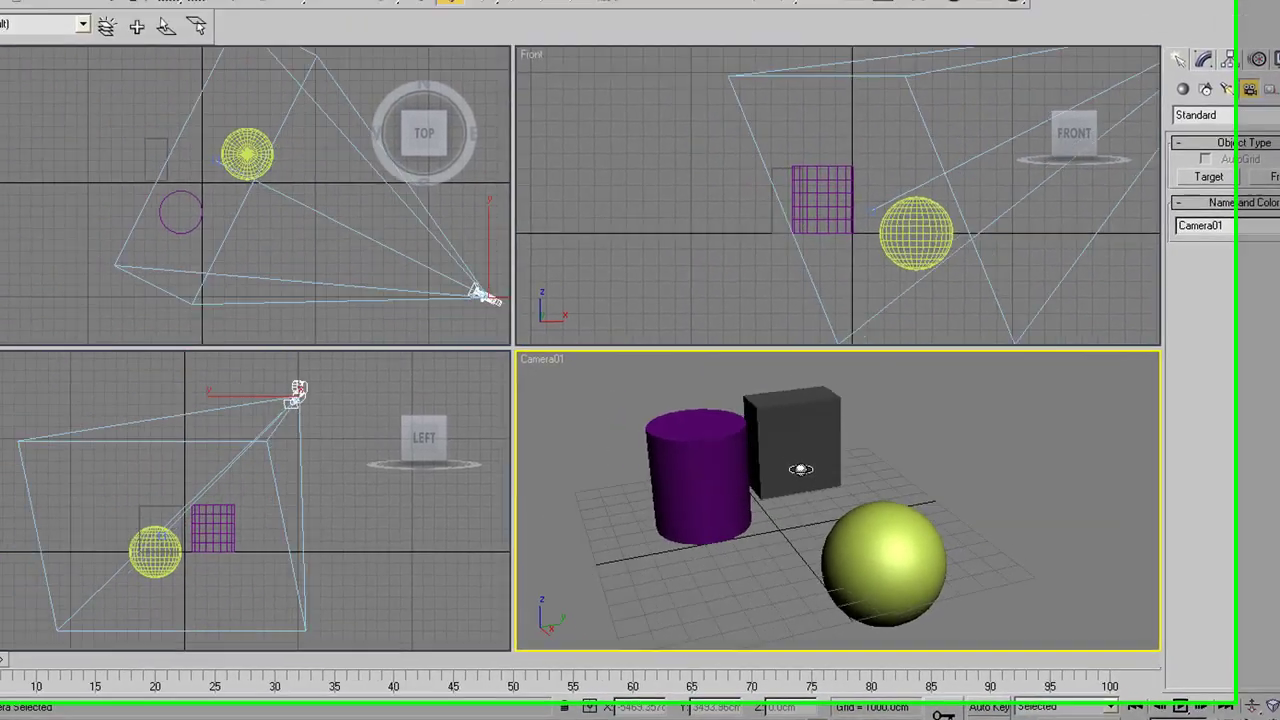
{"action": "left_click_drag", "start_coordinate": [800, 469], "coordinate": [798, 487]}
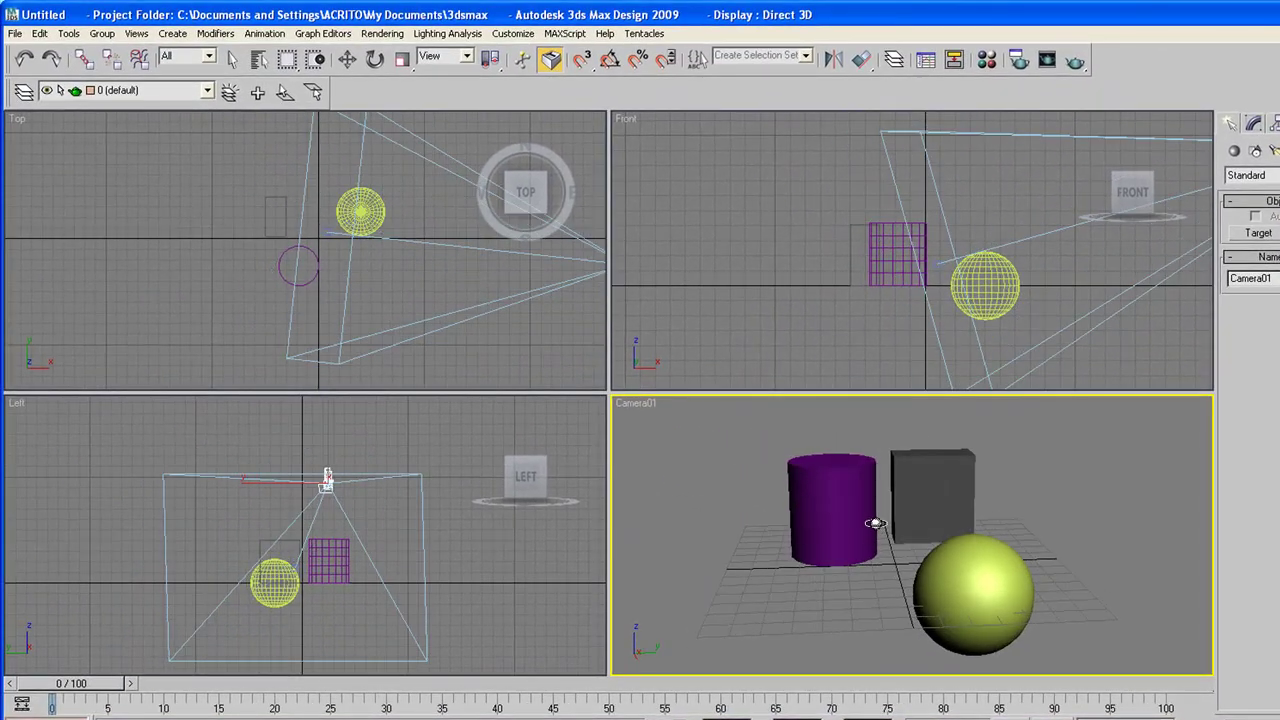
{"action": "mouse_move", "coordinate": [874, 531]}
{"action": "left_mouse_down"}
{"action": "mouse_move", "coordinate": [920, 560]}
{"action": "mouse_move", "coordinate": [907, 569]}
{"action": "mouse_move", "coordinate": [883, 522]}
{"action": "left_mouse_up"}
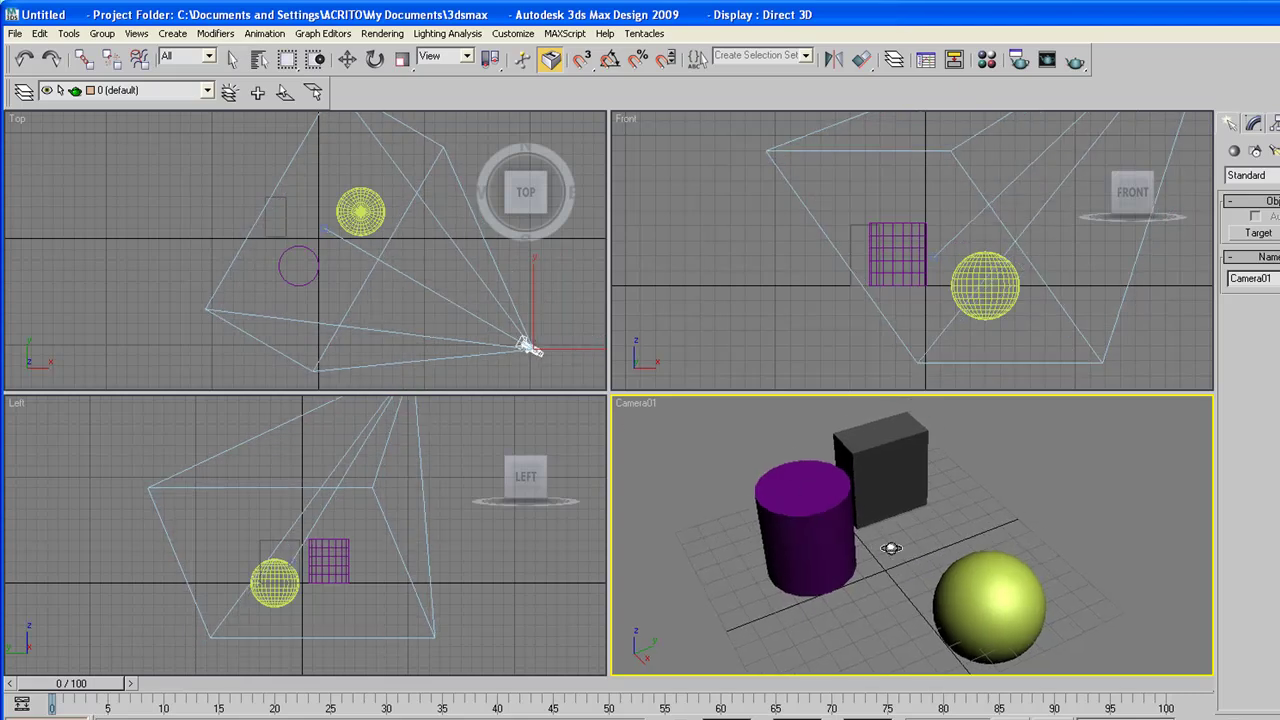
- Create a second target camera in the Front view, high on the side opposite Camera01 and aimed at the base of the objects
{"action": "left_click", "coordinate": [319, 198]}
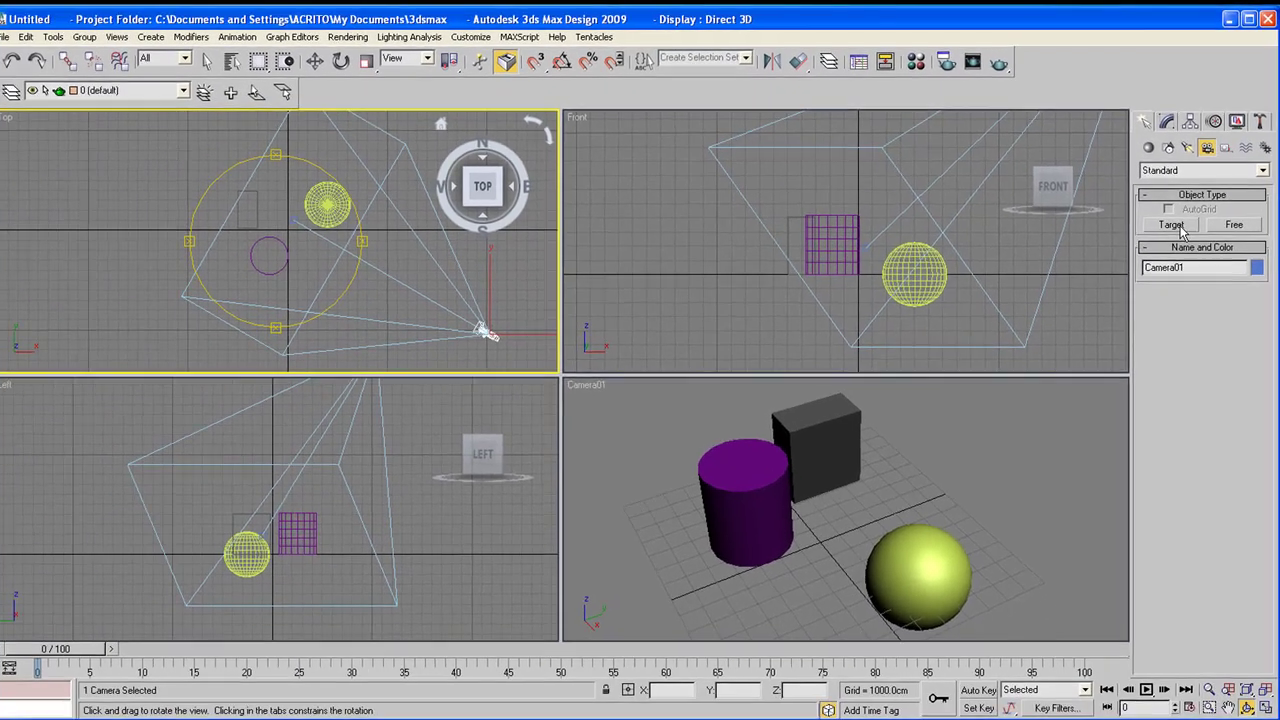
{"action": "left_click", "coordinate": [1183, 263]}
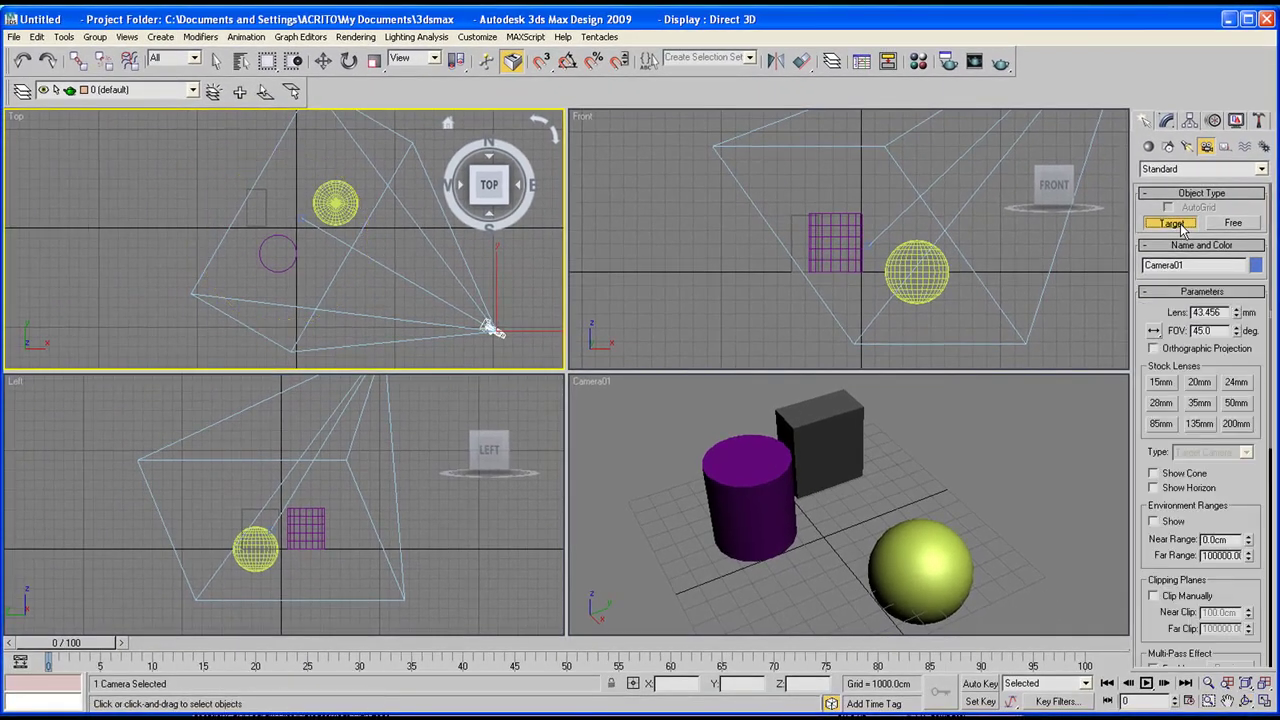
{"action": "scroll", "coordinate": [208, 234], "scroll_direction": "down", "scroll_amount": 2}
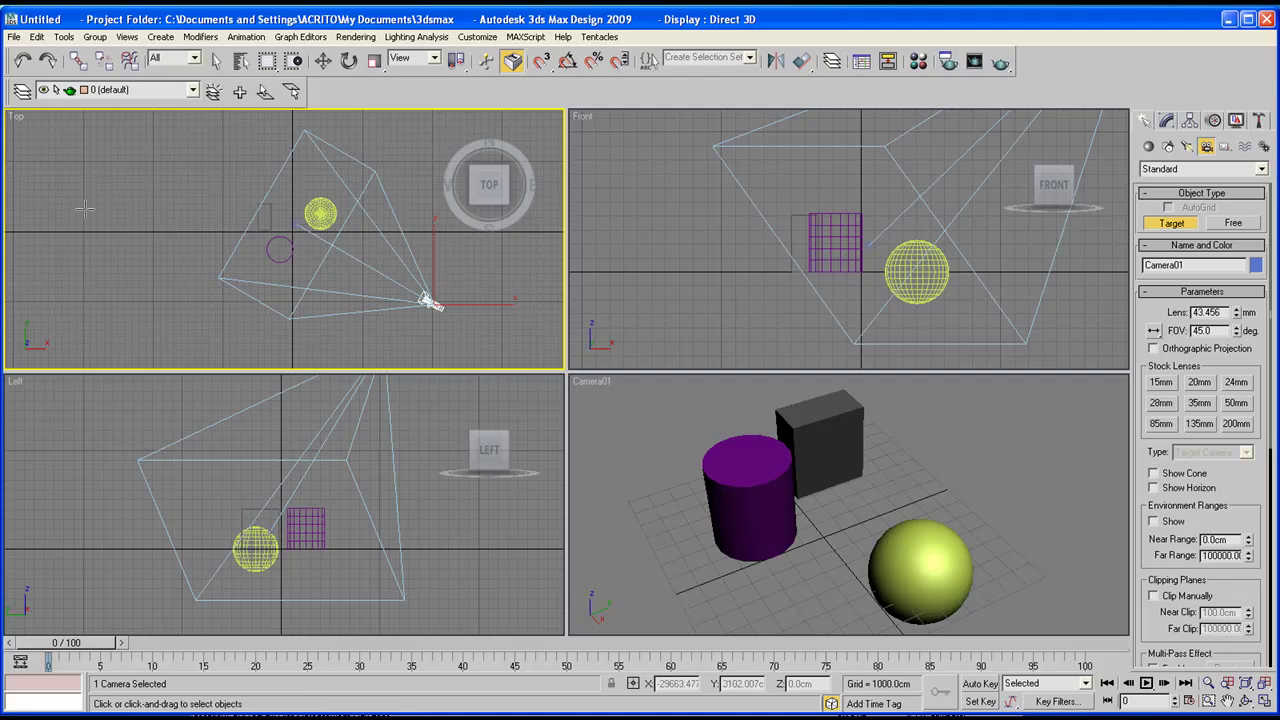
{"action": "scroll", "coordinate": [778, 260], "scroll_direction": "down", "scroll_amount": 3}
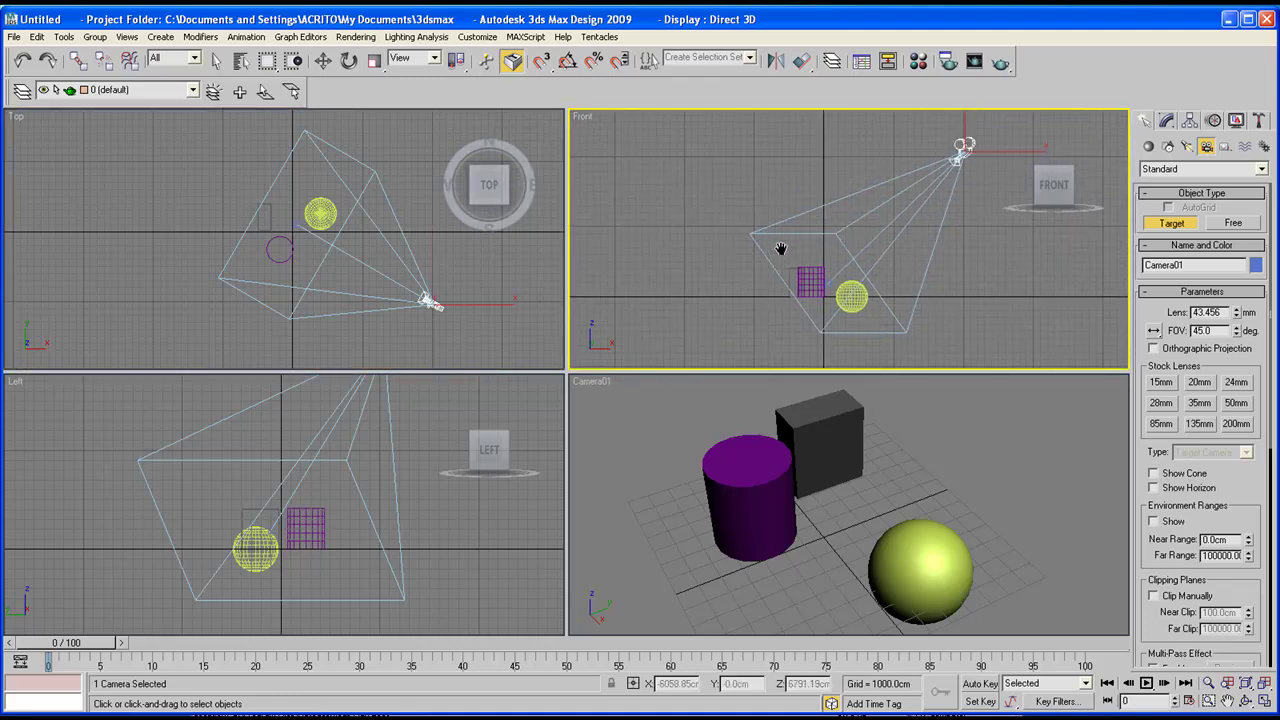
{"action": "middle_click_drag", "start_coordinate": [778, 244], "coordinate": [765, 252]}
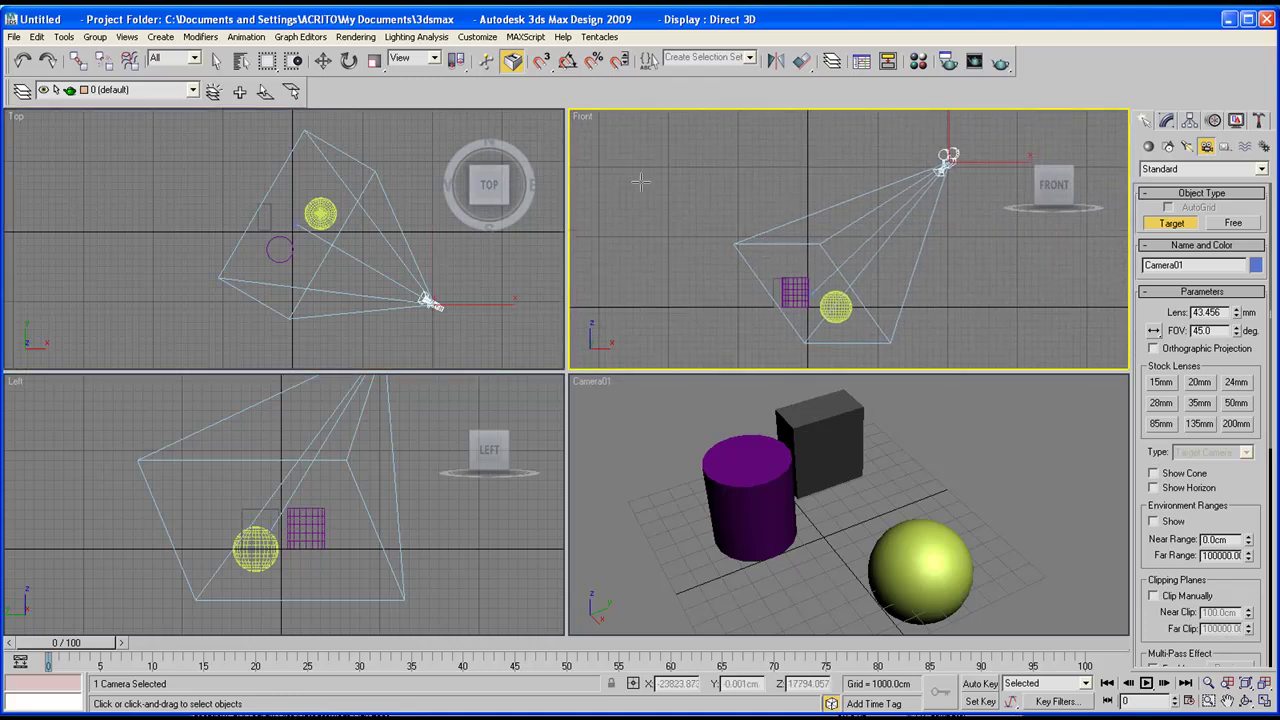
{"action": "left_click_drag", "start_coordinate": [607, 163], "coordinate": [801, 303]}
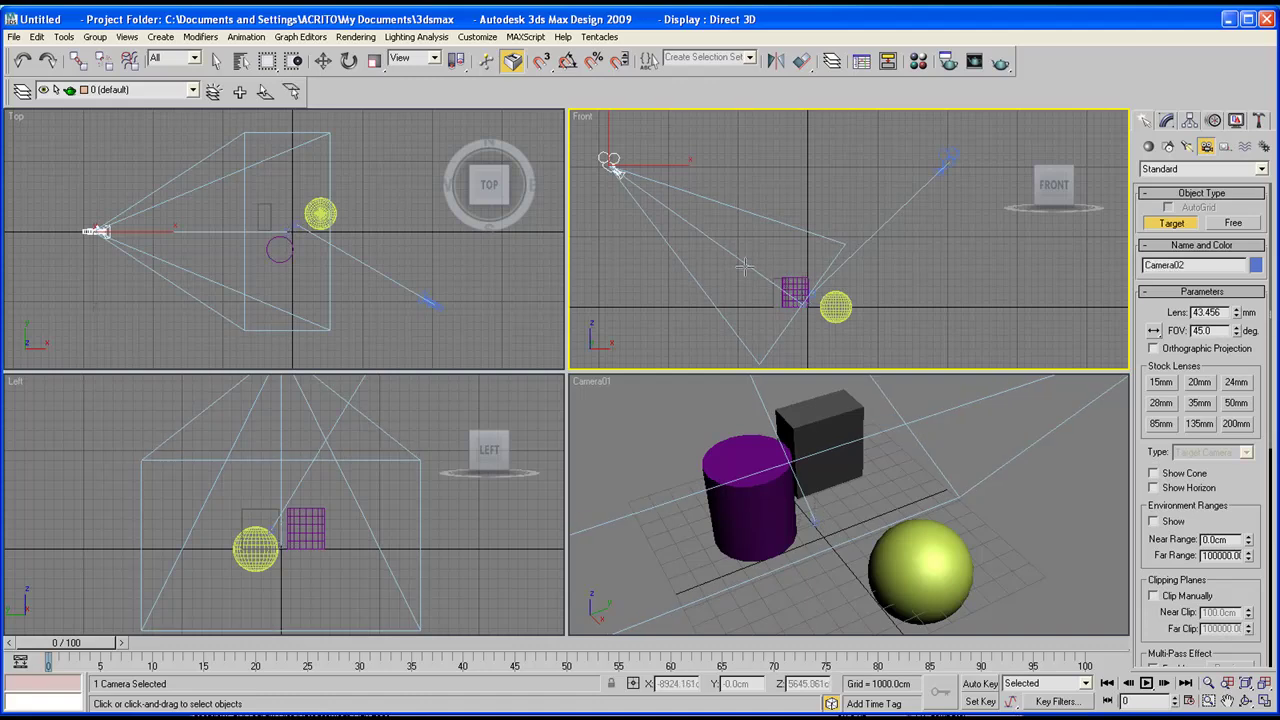
- Show Camera02 in the shaded camera viewport and set the Front viewport to the Camera01 view
{"action": "middle_click_drag", "start_coordinate": [745, 266], "coordinate": [753, 268]}
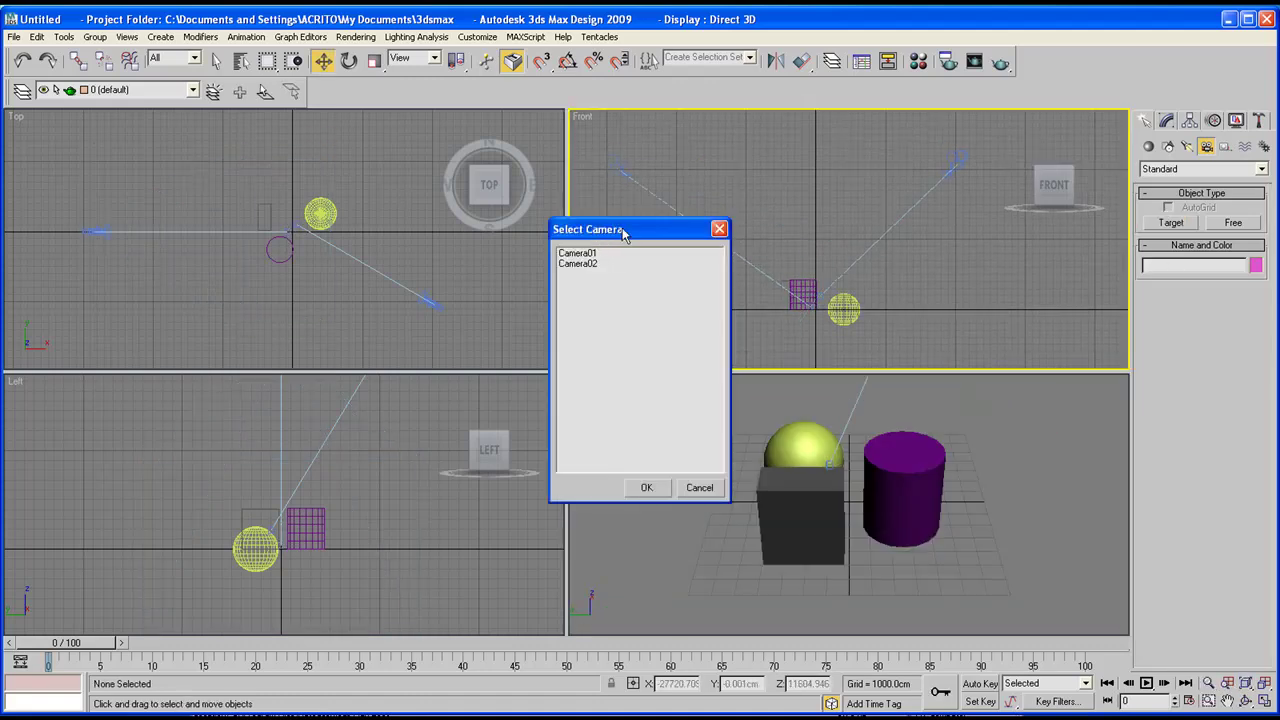
{"action": "left_click_drag", "start_coordinate": [623, 232], "coordinate": [574, 206]}
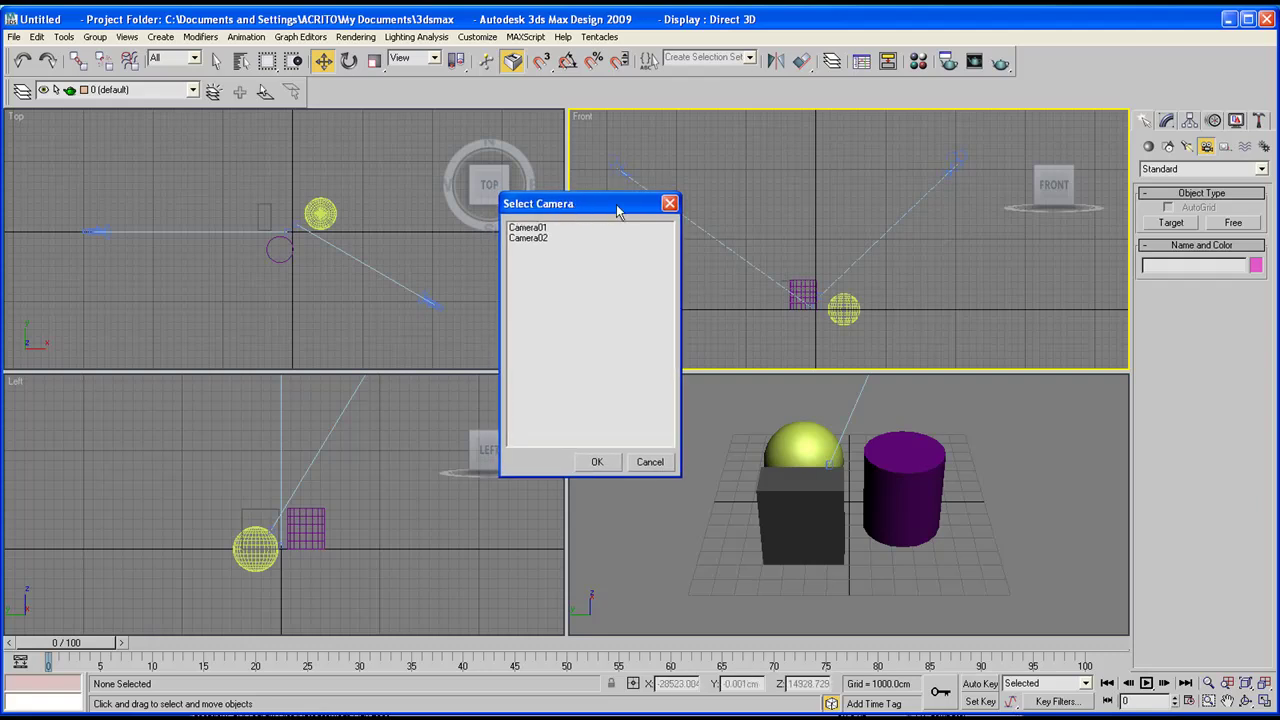
{"action": "left_click", "coordinate": [532, 229]}
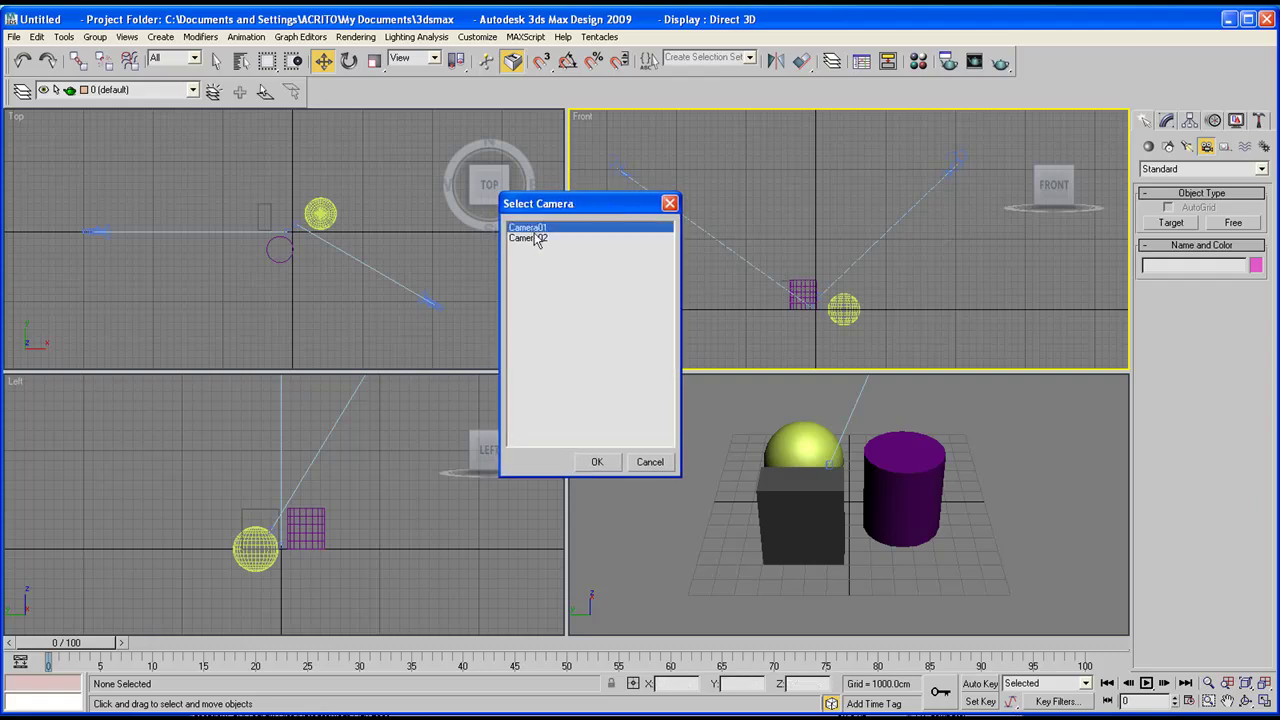
{"action": "left_click", "coordinate": [536, 239]}
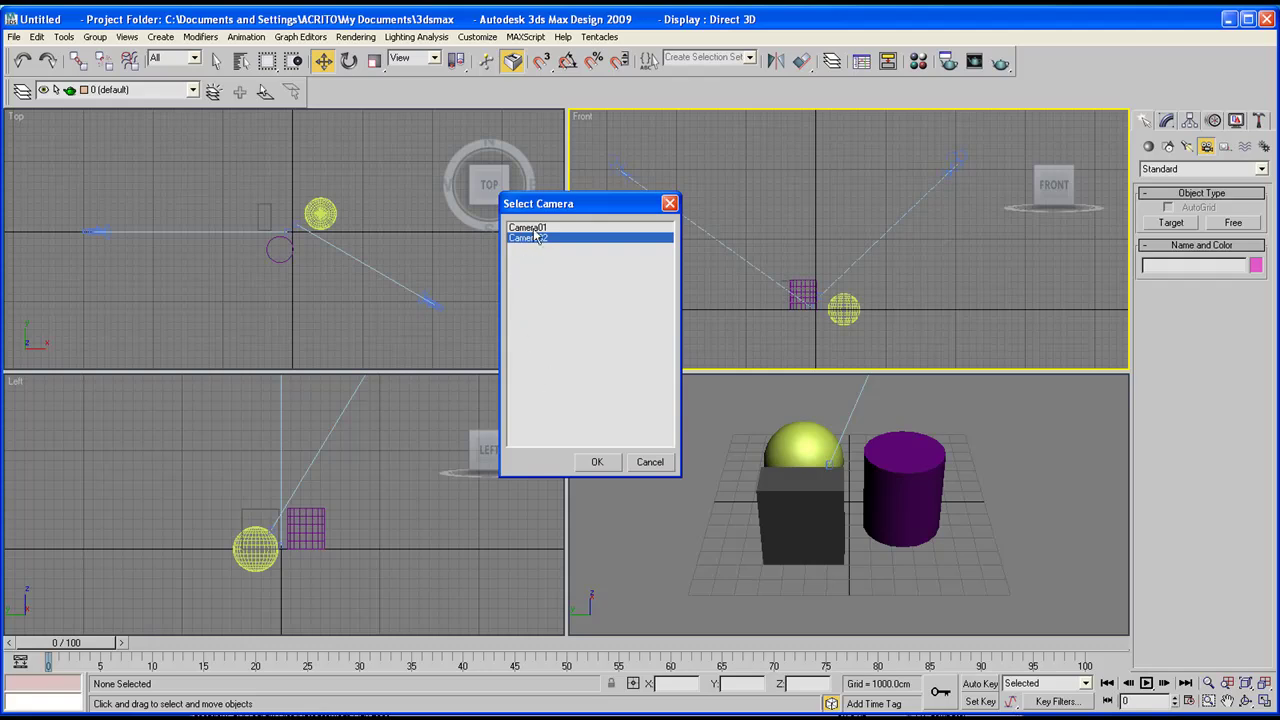
{"action": "left_click", "coordinate": [536, 229]}
{"action": "left_click", "coordinate": [604, 465]}
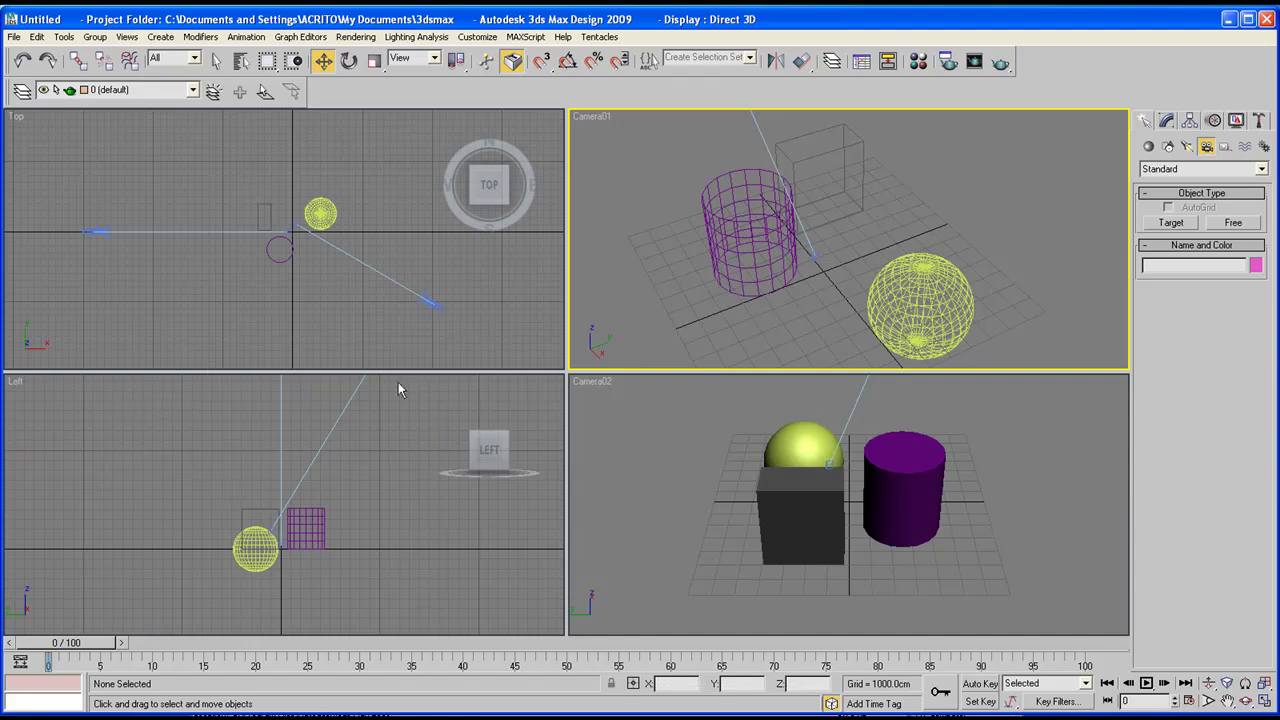
- In the Top view, move Camera02 farther away from the objects and bring Camera01 around to their cylinder side
{"action": "left_click", "coordinate": [672, 430]}
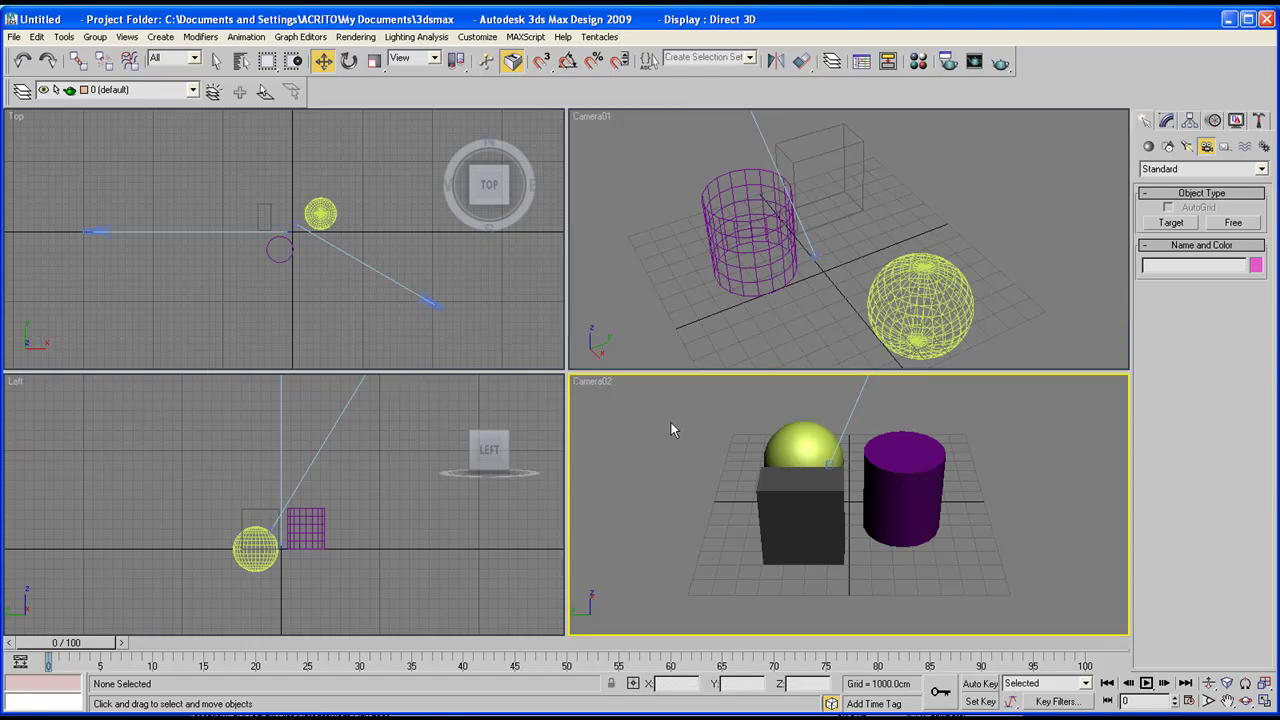
{"action": "left_click", "coordinate": [97, 232]}
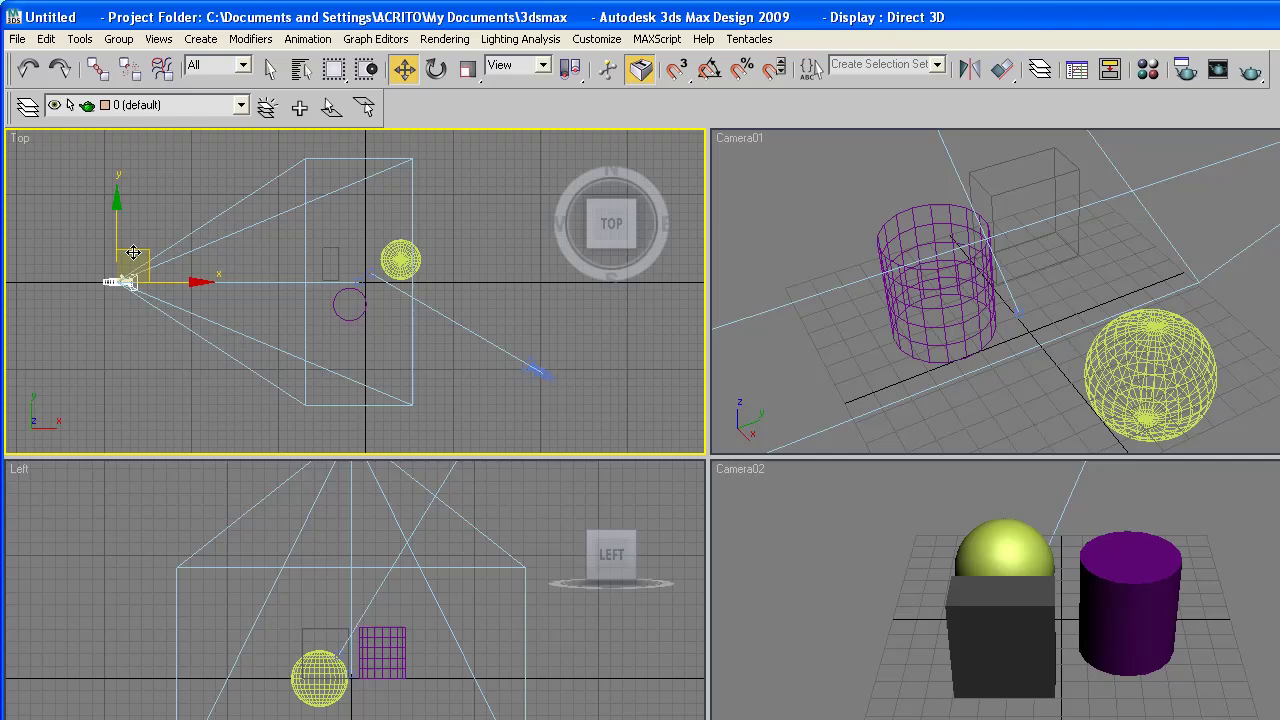
{"action": "left_click_drag", "start_coordinate": [106, 209], "coordinate": [103, 262]}
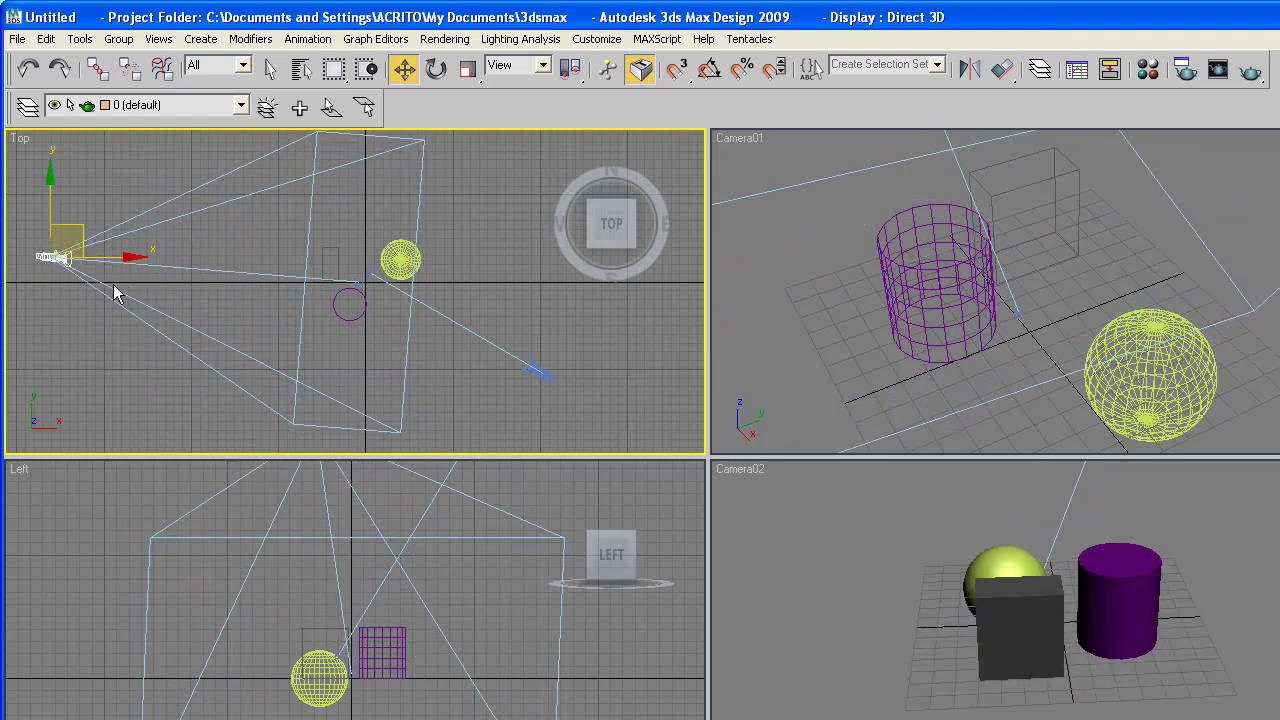
{"action": "scroll", "coordinate": [360, 300], "scroll_direction": "down", "scroll_amount": 2}
{"action": "left_click_drag", "start_coordinate": [476, 341], "coordinate": [328, 389]}
- Activate the Camera01, Camera02 and Top viewports in turn while keeping Camera01 selected
{"action": "right_click", "coordinate": [991, 346]}
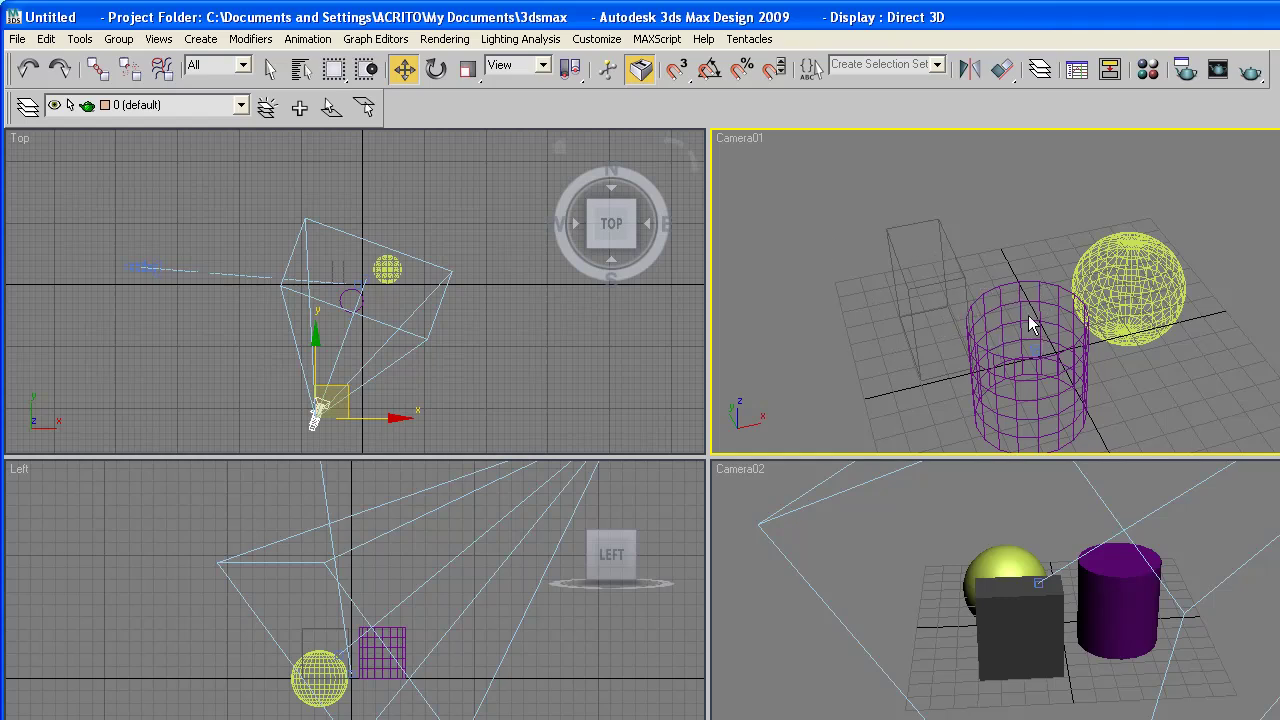
{"action": "right_click", "coordinate": [862, 563]}
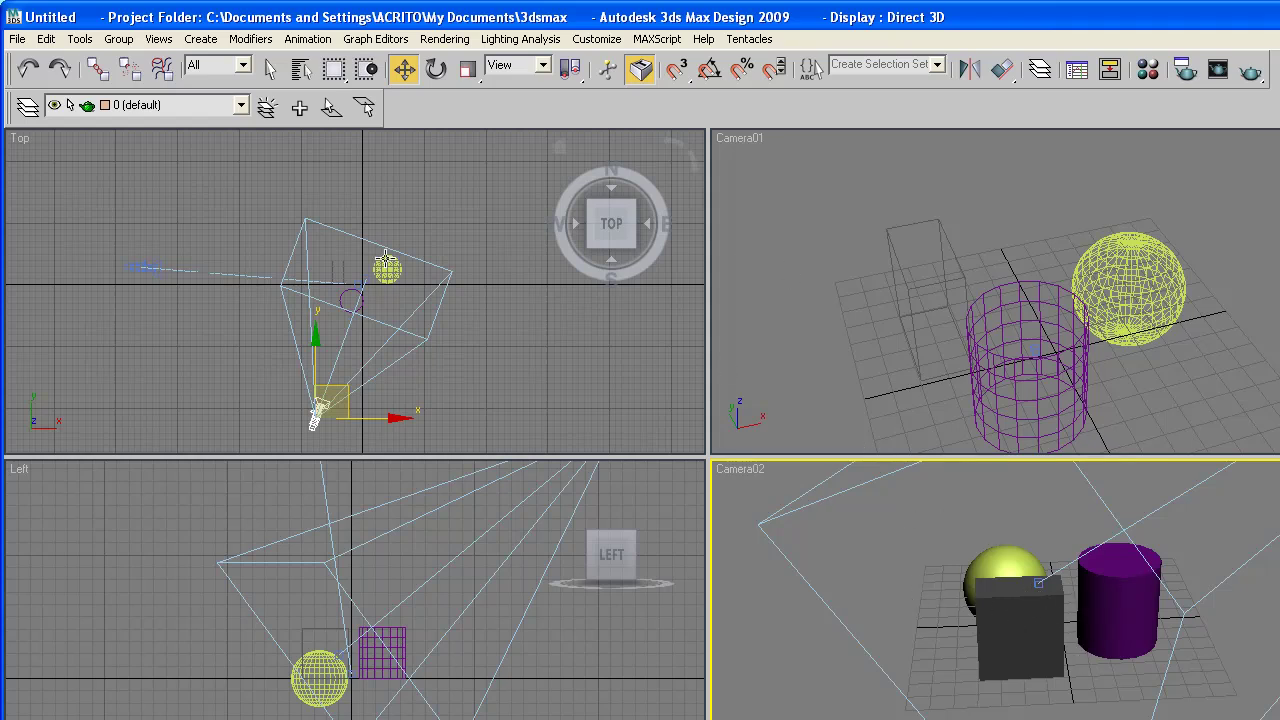
{"action": "right_click", "coordinate": [326, 284]}
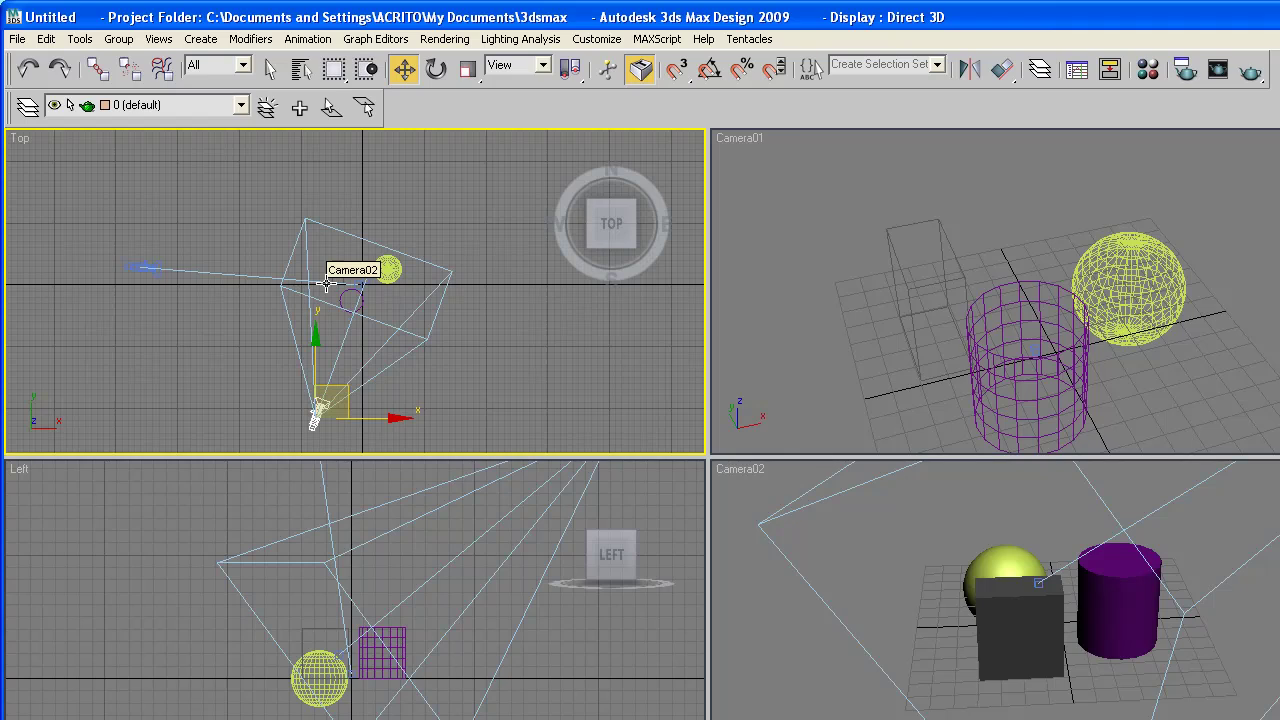
{"action": "scroll", "coordinate": [309, 295], "scroll_direction": "down", "scroll_amount": 3}
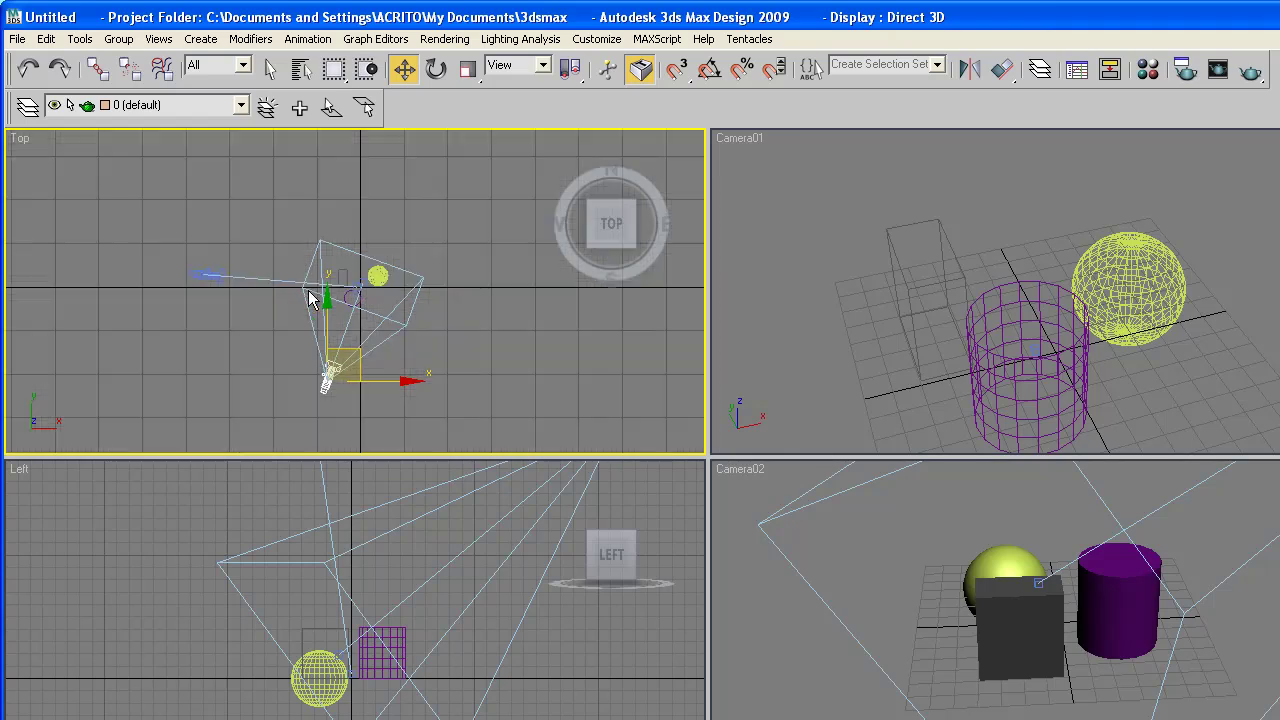
{"action": "scroll", "coordinate": [309, 295], "scroll_direction": "up", "scroll_amount": 2}
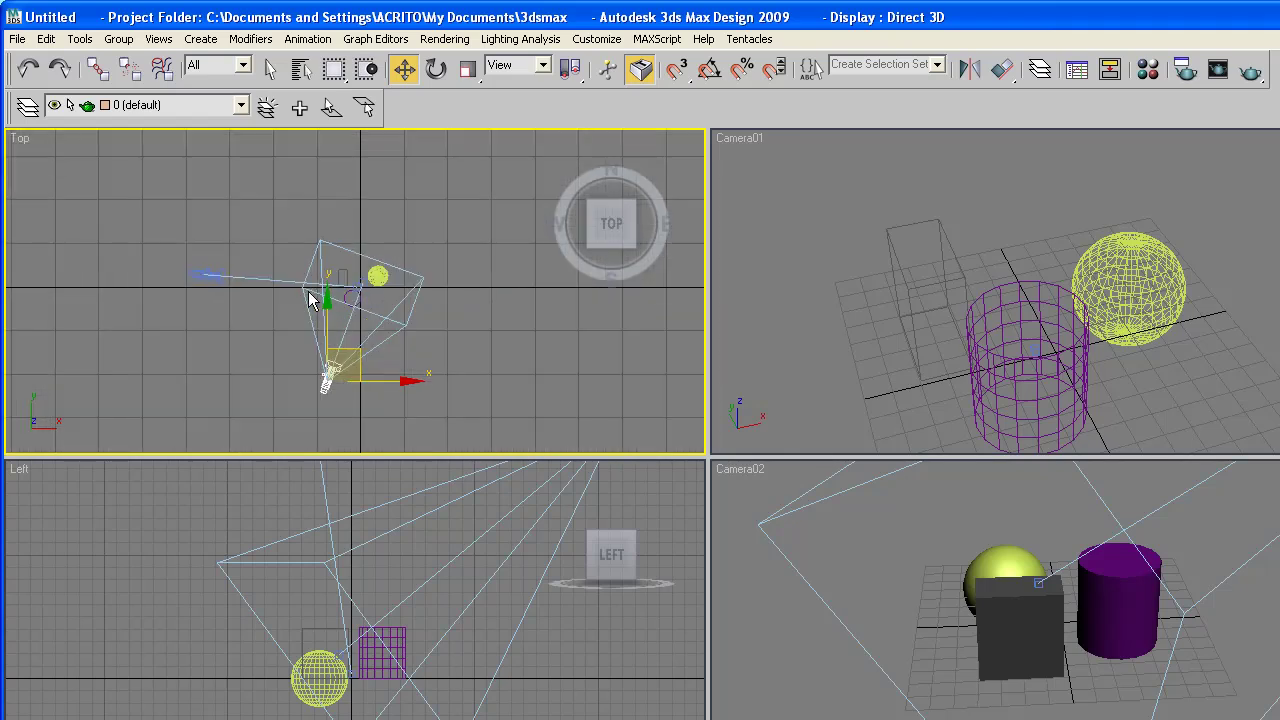
- Orbit Camera02 around its target to the far side of the scene, looking down with the sphere and box in front of the cylinder
{"action": "right_click", "coordinate": [978, 613]}
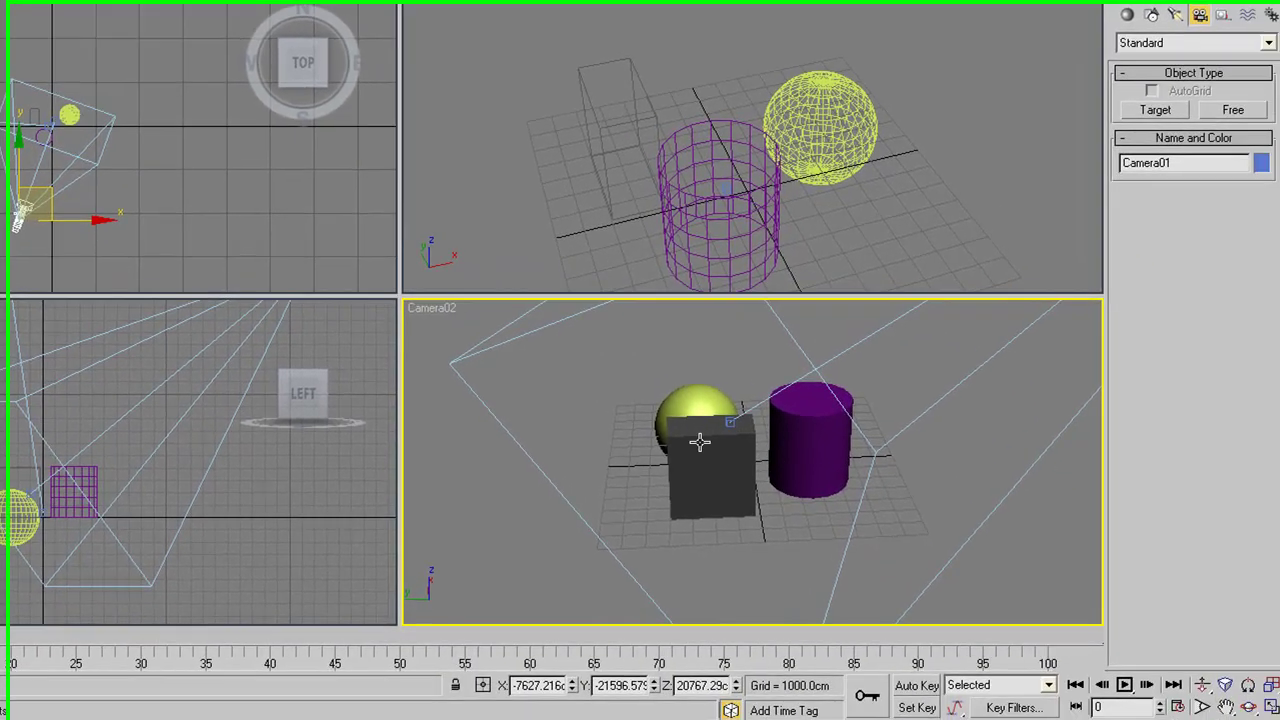
{"action": "middle_click_drag", "start_coordinate": [1118, 640], "coordinate": [926, 633], "text": "alt"}
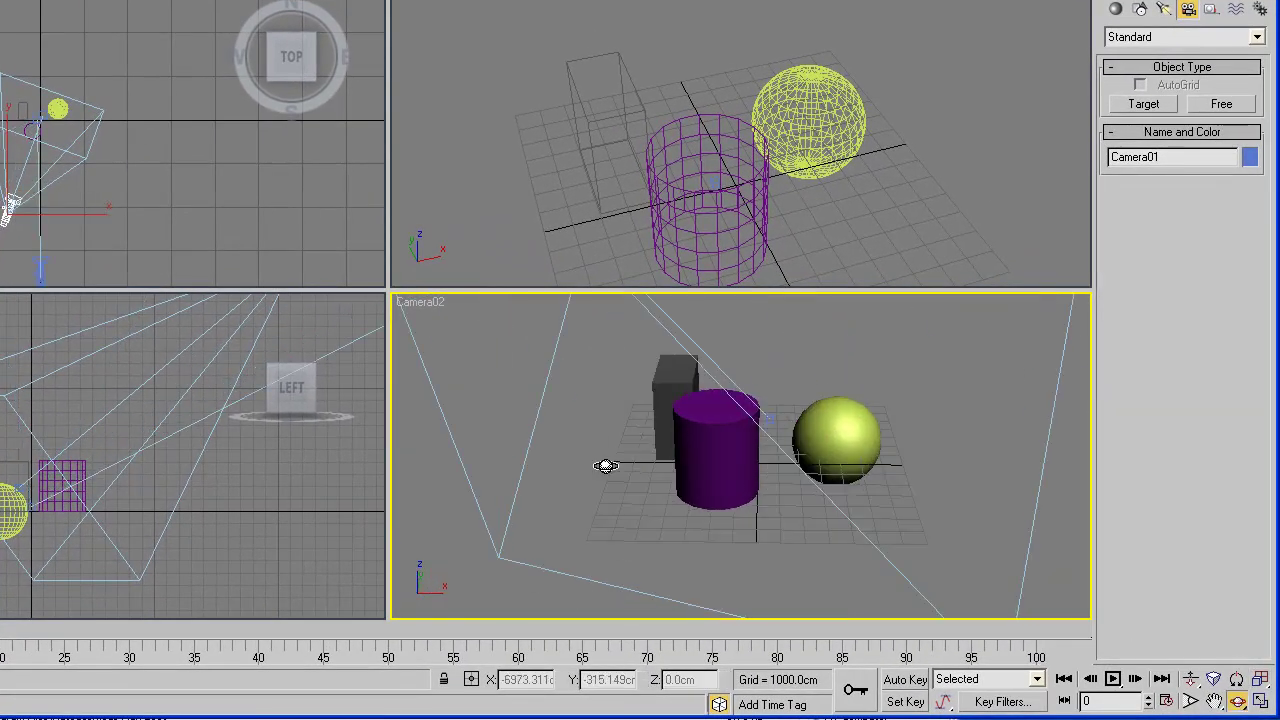
{"action": "middle_click_drag", "start_coordinate": [605, 466], "coordinate": [646, 499], "text": "alt"}
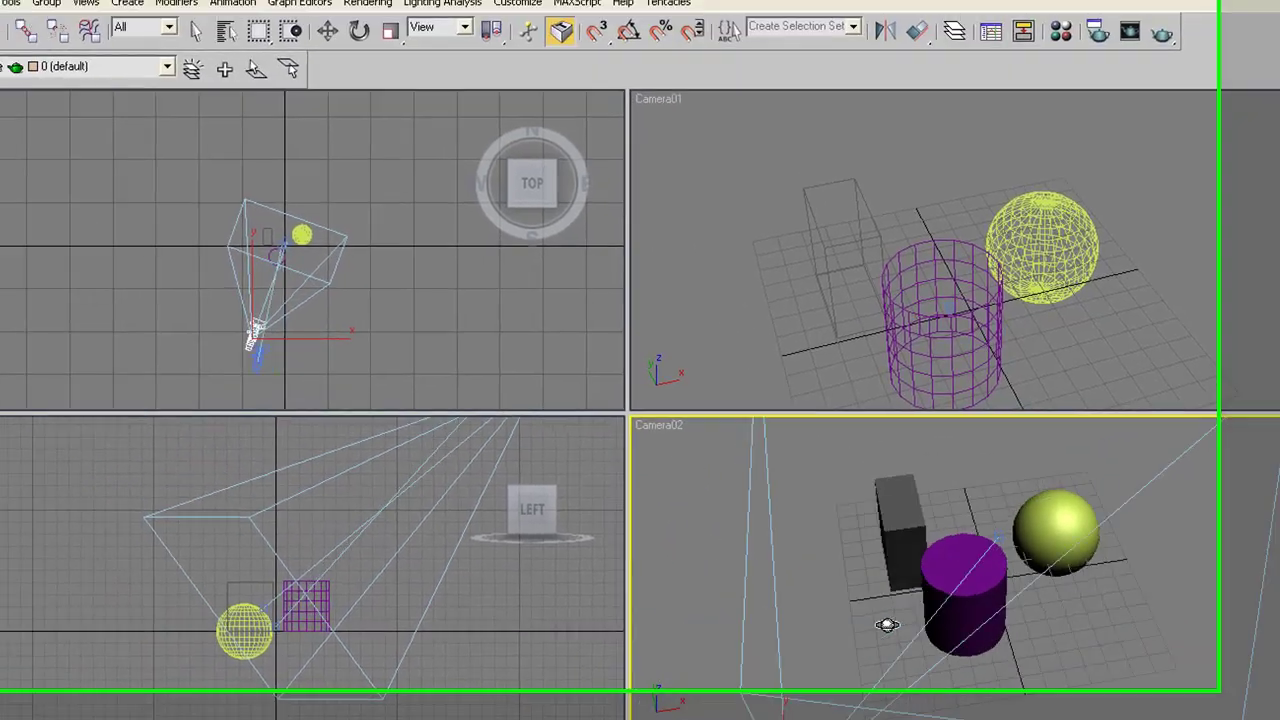
{"action": "middle_click_drag", "start_coordinate": [887, 625], "coordinate": [974, 654], "text": "alt"}
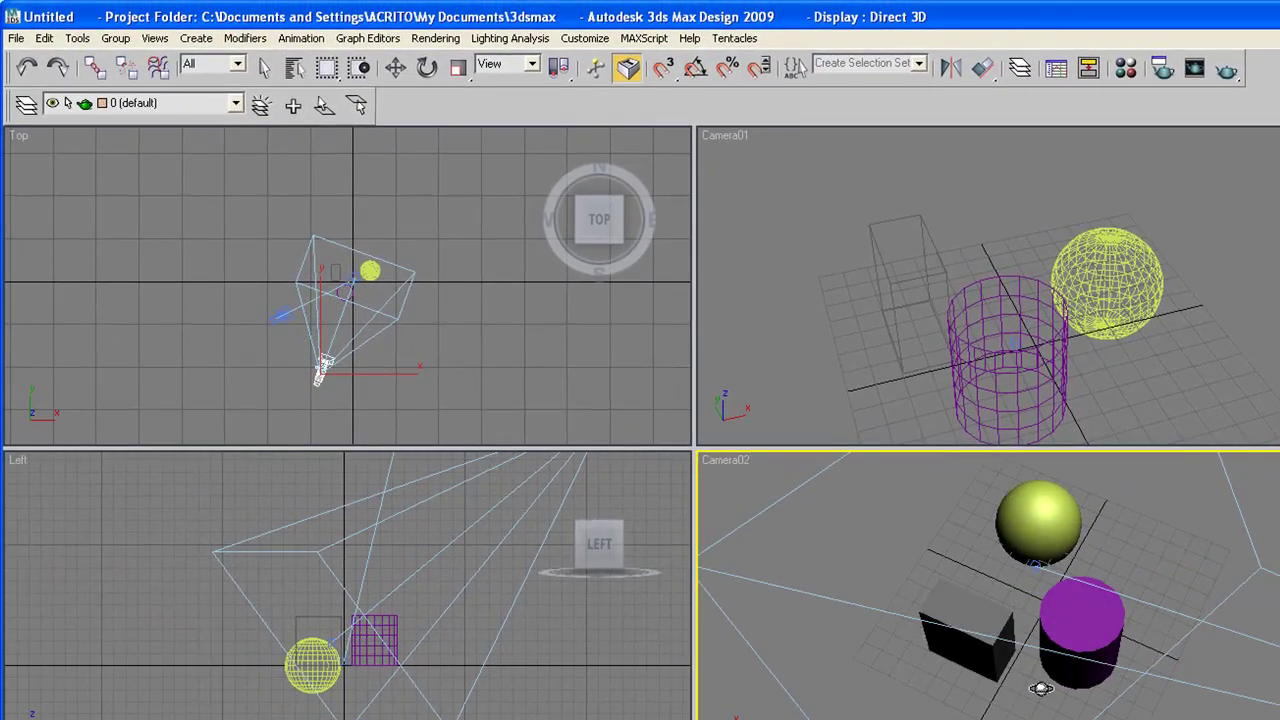
{"action": "middle_click_drag", "start_coordinate": [1041, 688], "coordinate": [896, 614], "text": "alt"}
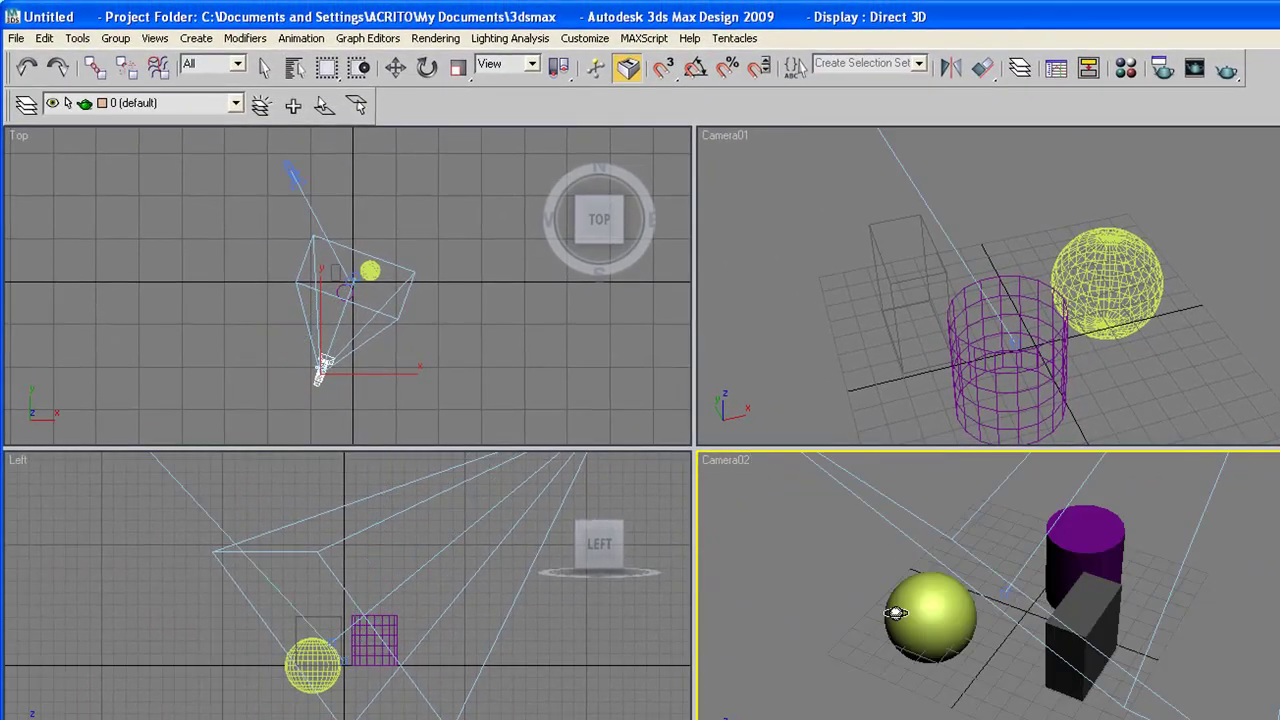